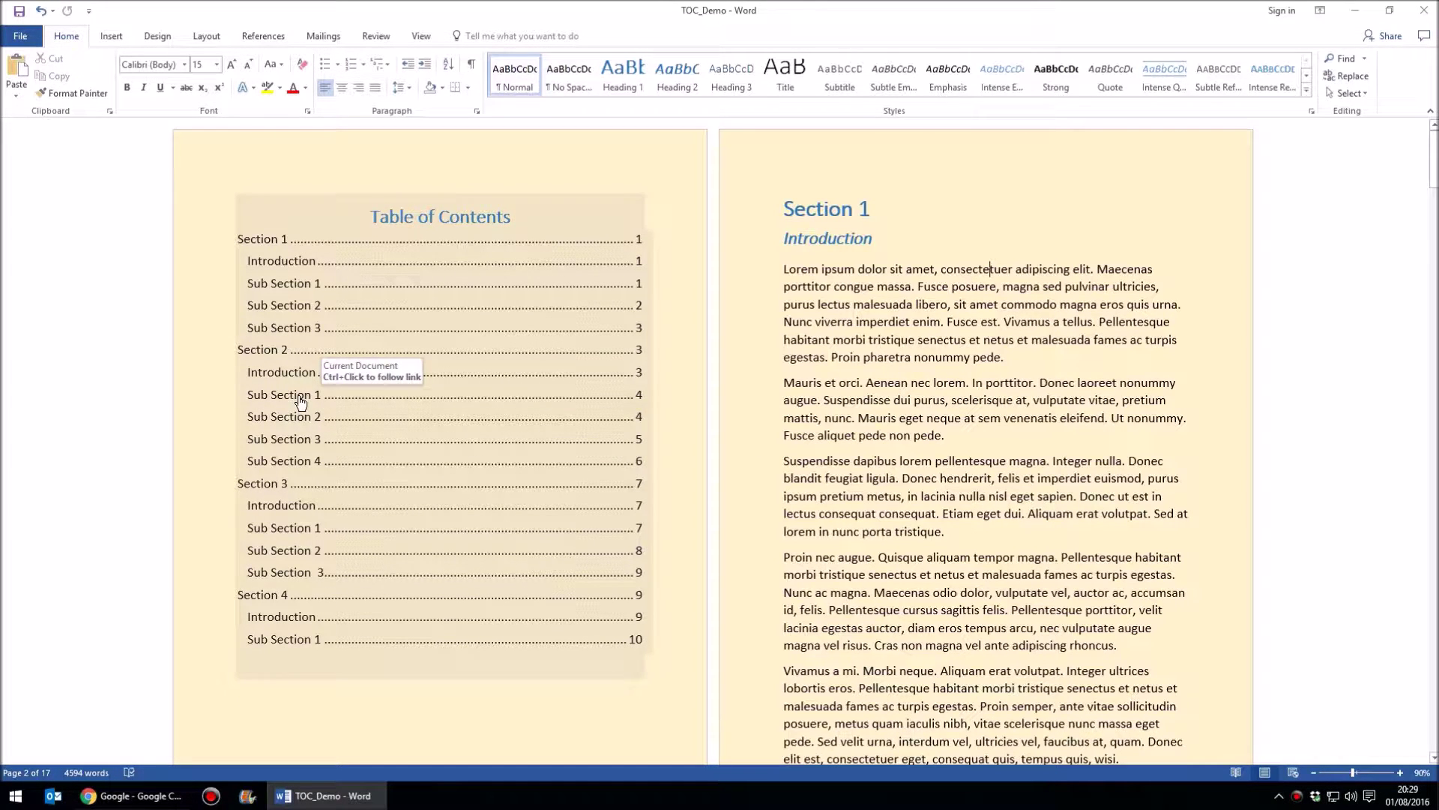
- Ctrl+click the Sub Section 1 entry in the table of contents to jump to that heading
left_click(301, 402, "ctrl")
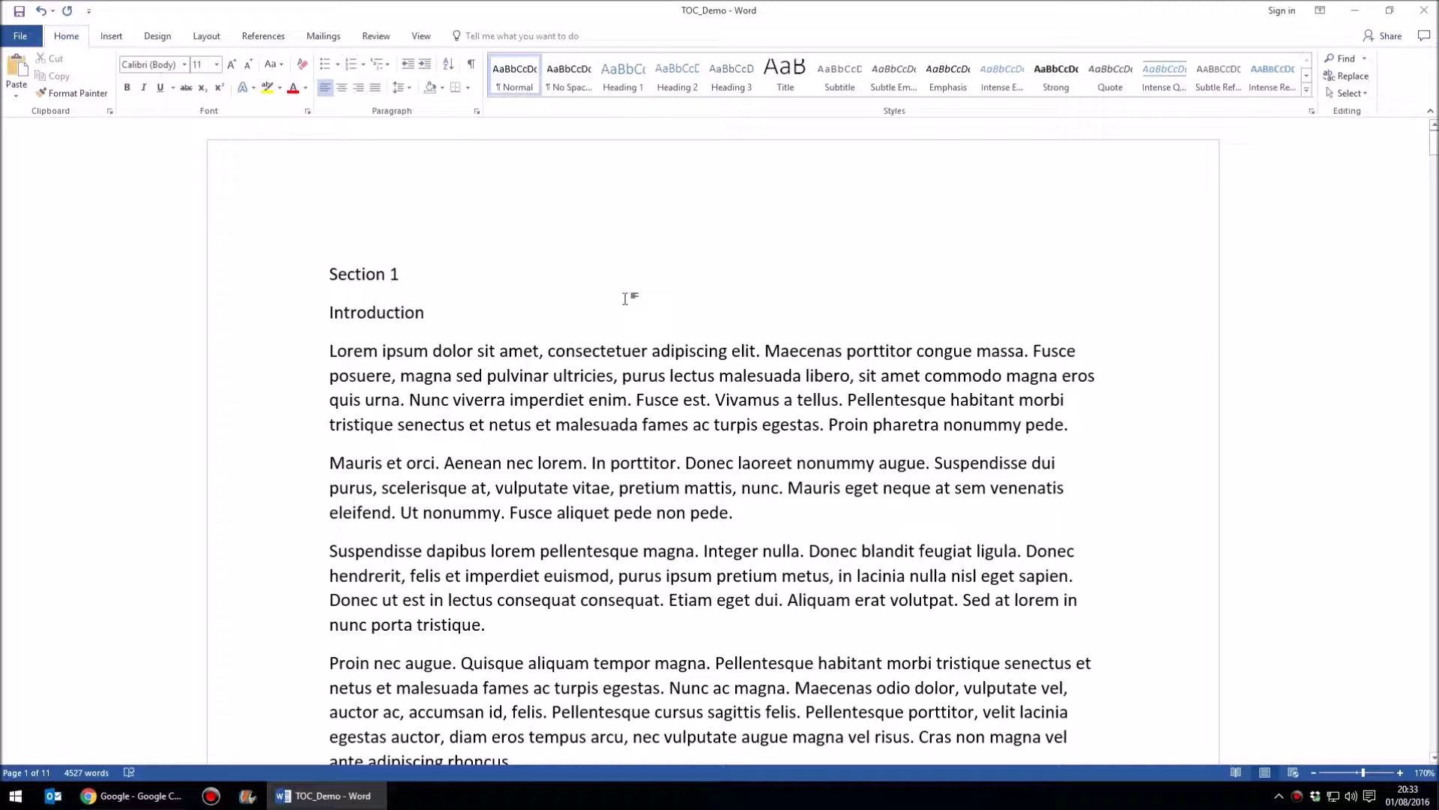
- Apply the Heading 1 style to the Section 1 line
left_click(356, 272)
left_click(354, 275)
left_click(623, 75)
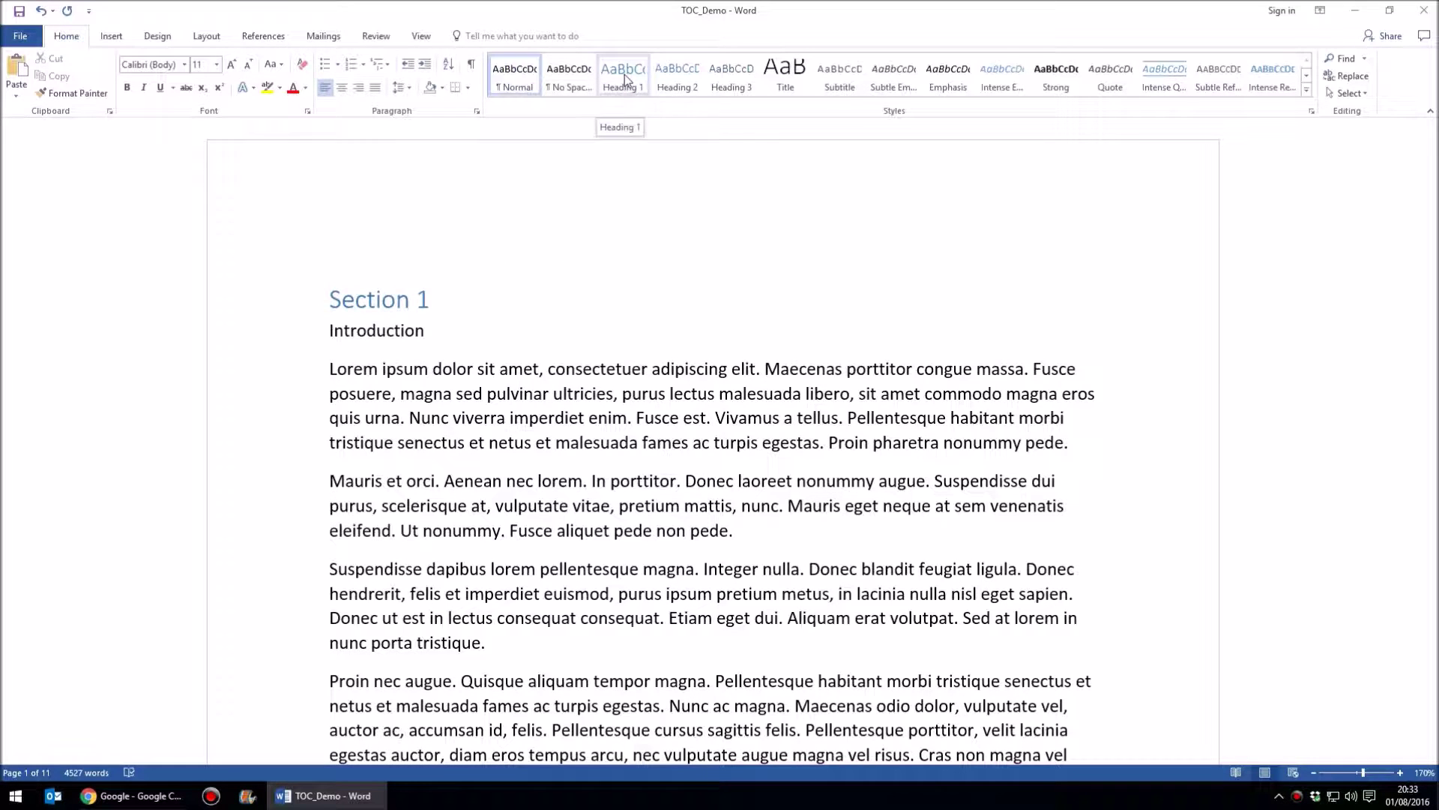
left_click(624, 74)
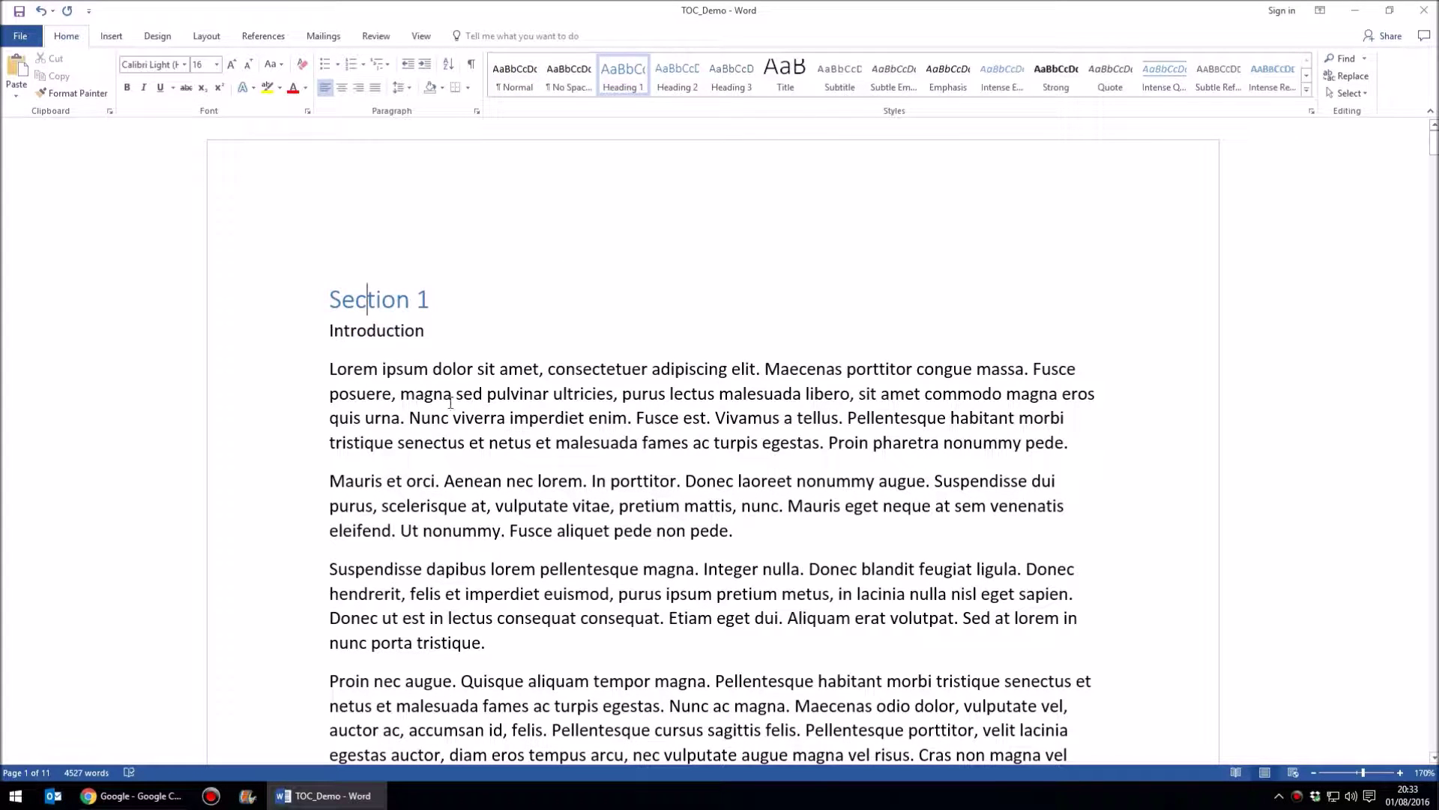
- Make the Introduction line beneath Section 1 a Heading 2
left_click(386, 330)
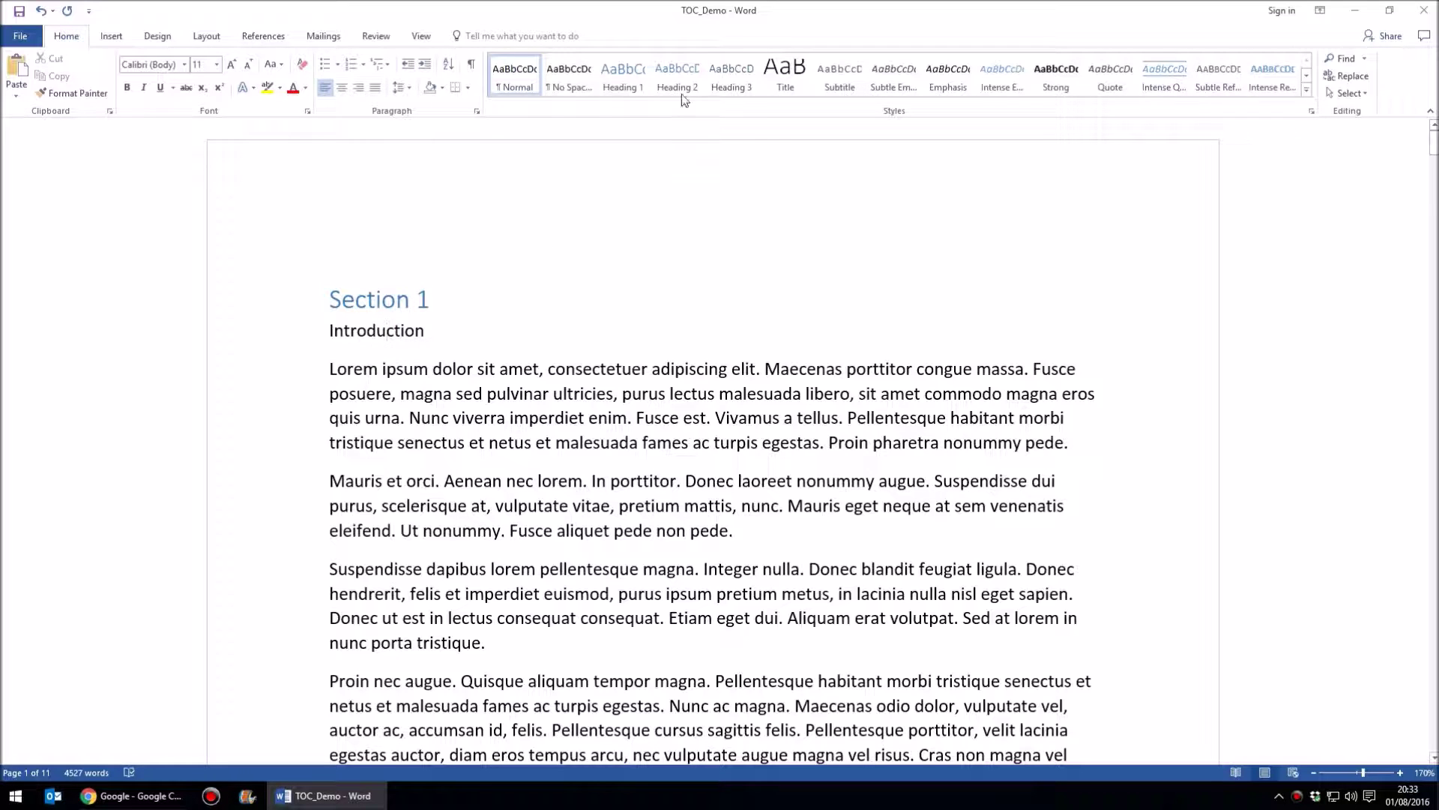
left_click(685, 69)
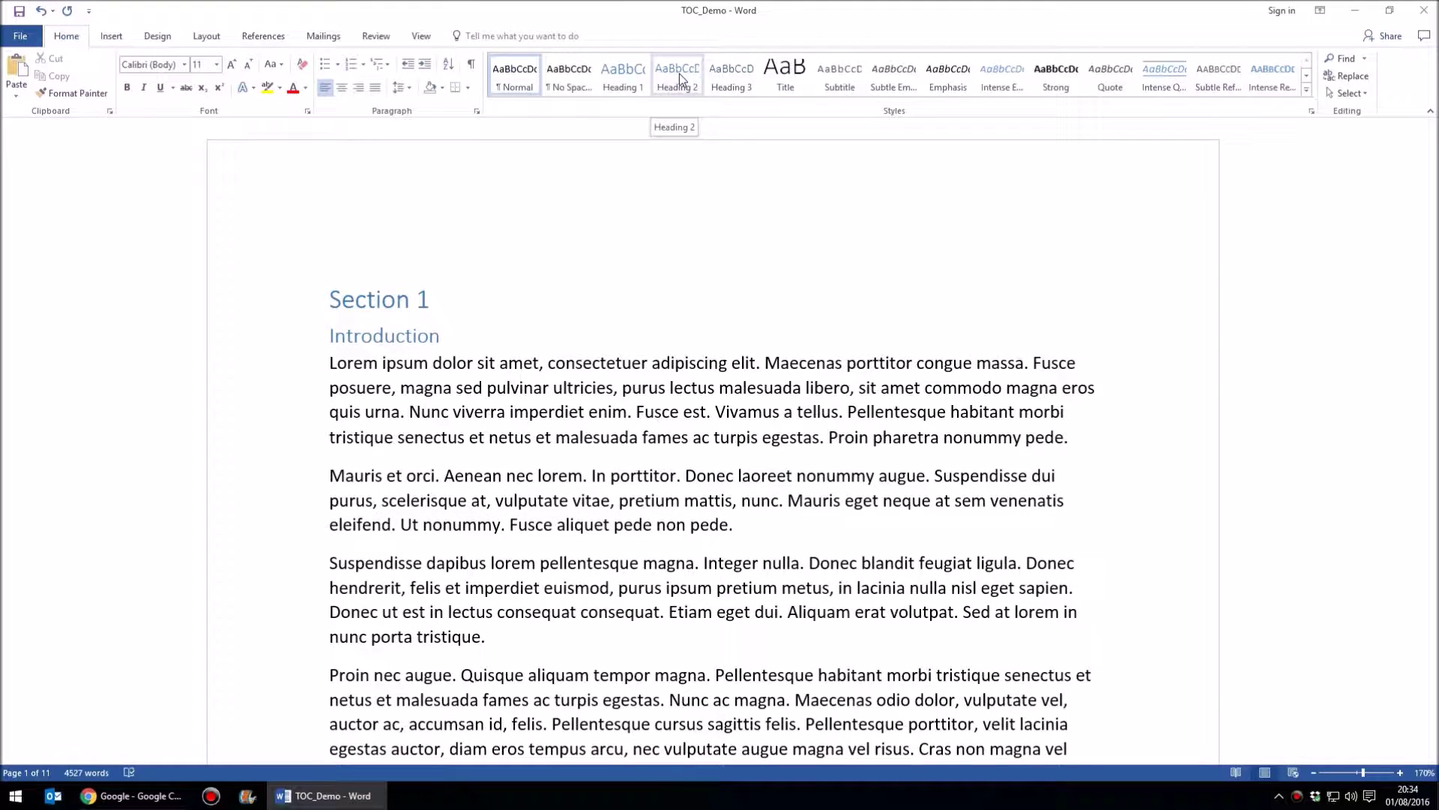
left_click(599, 380)
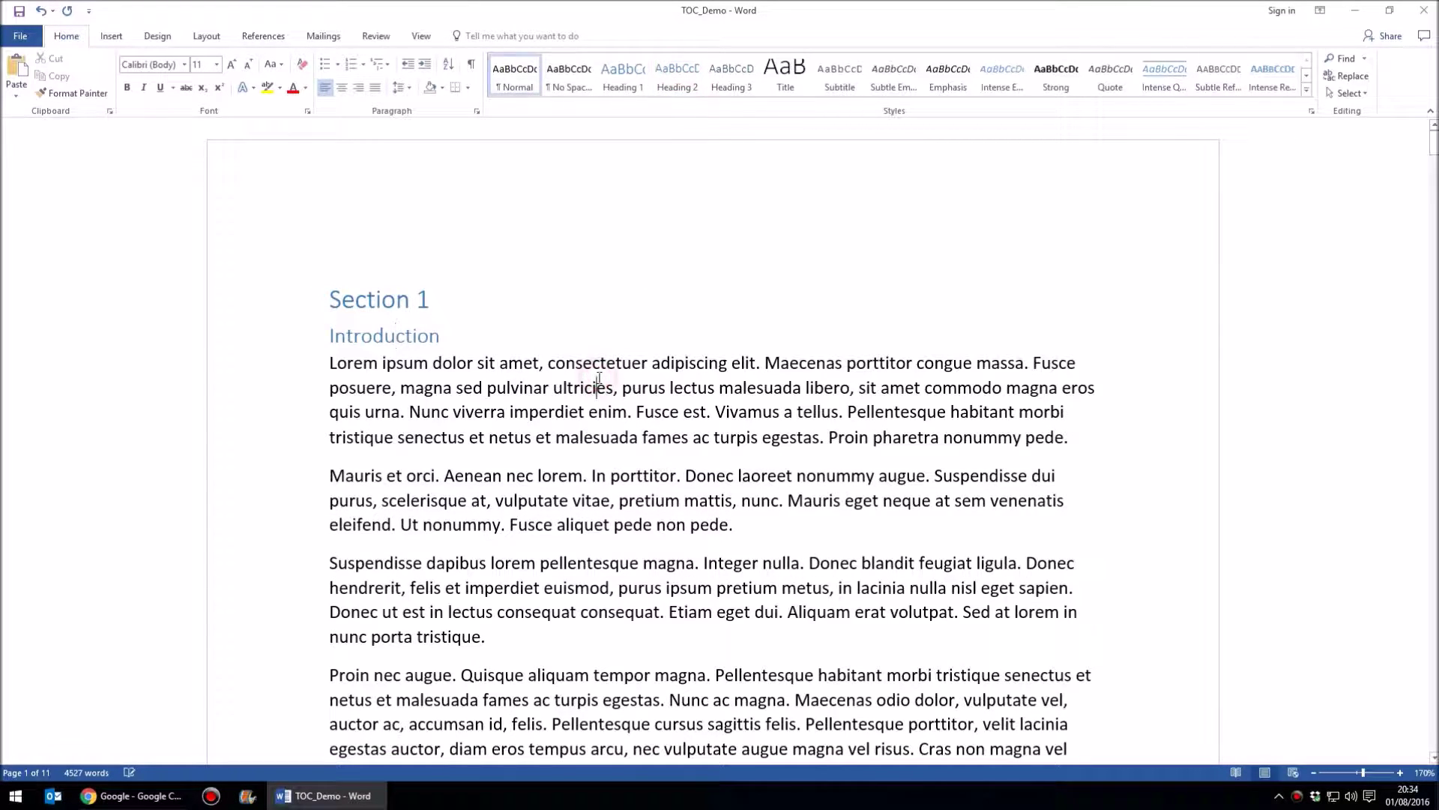
- Apply Heading 2 from the Styles gallery to the Sub Section 1 and Sub Section 2 lines
scroll(598, 396, "down", 8)
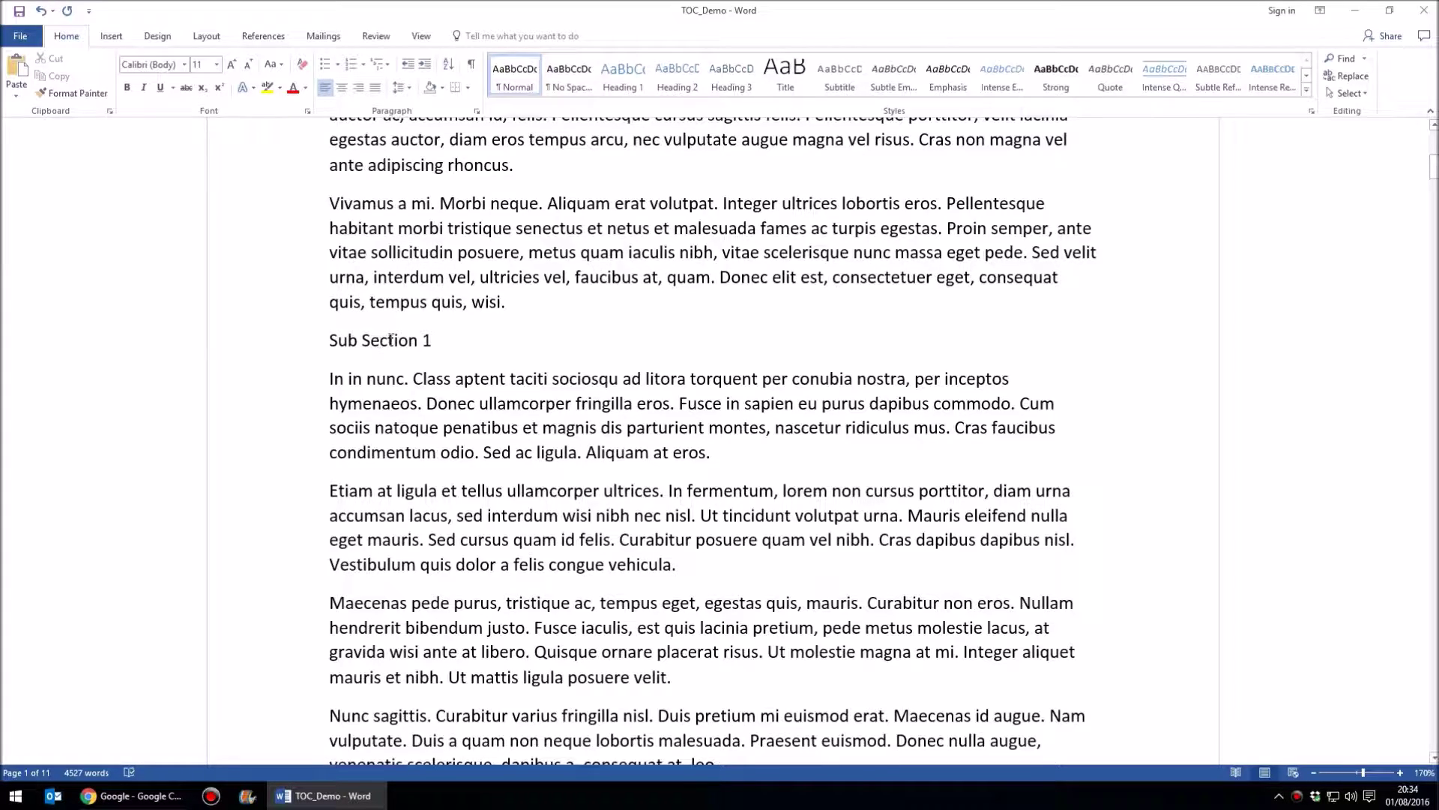
scroll(403, 341, "up", 6)
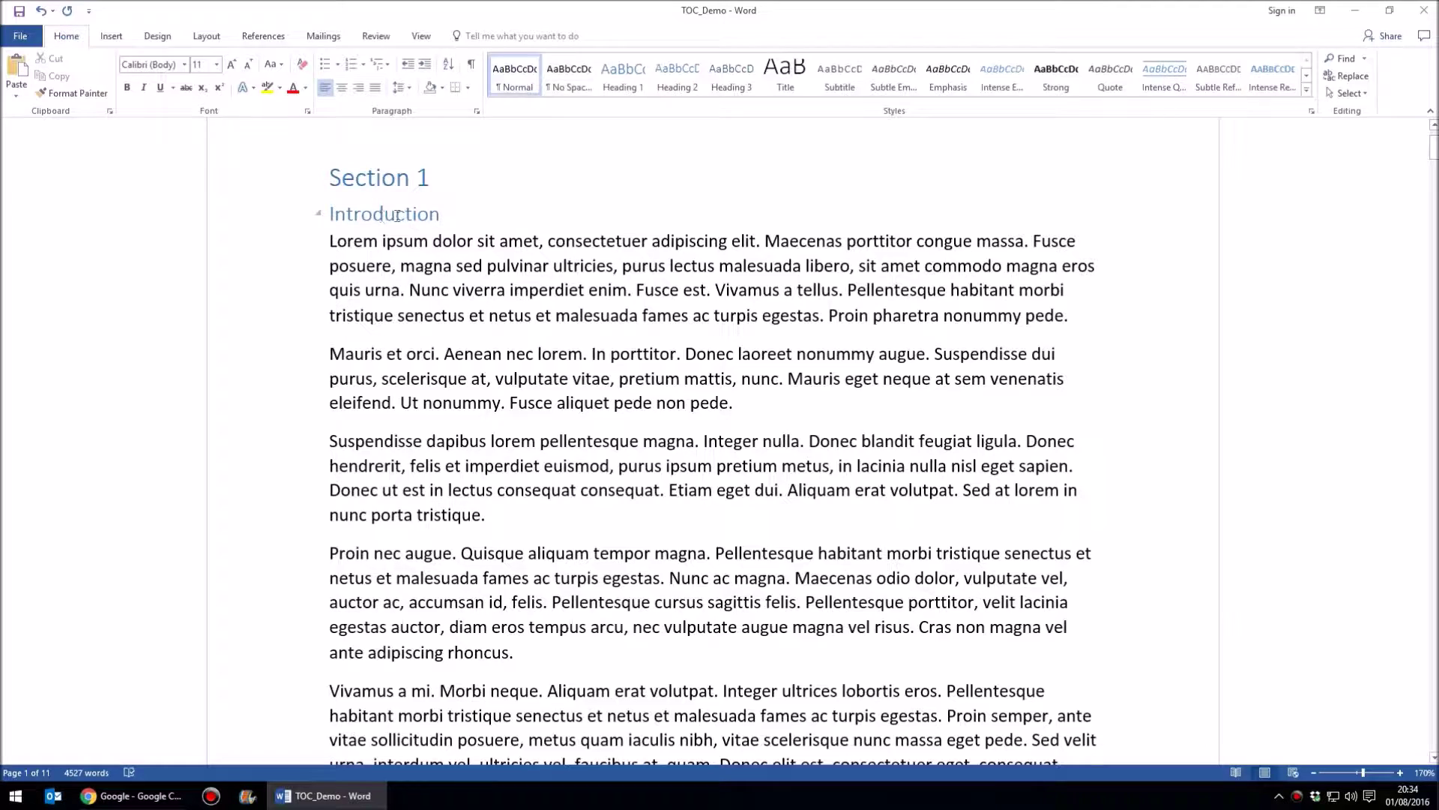
scroll(377, 361, "down", 6)
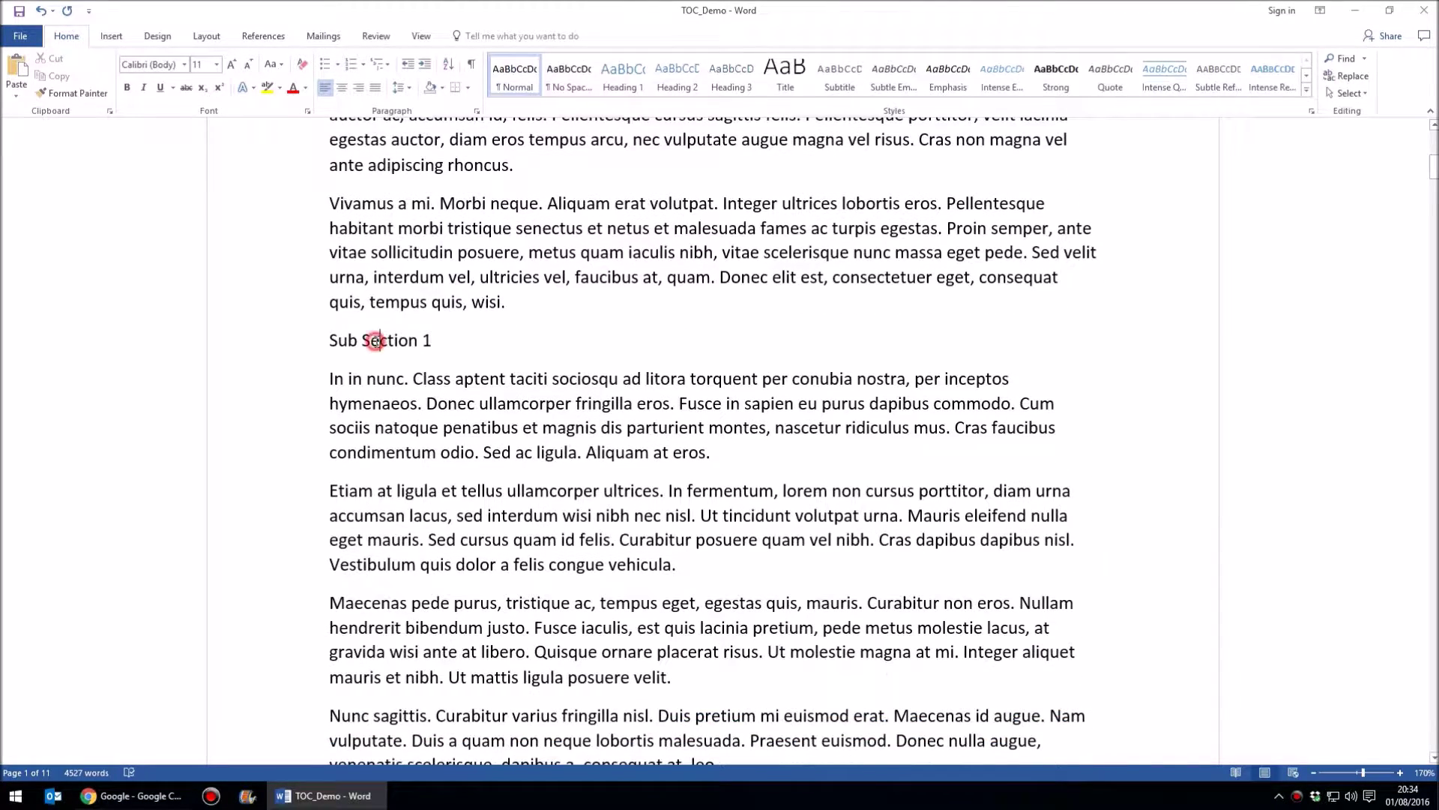
left_click(677, 75)
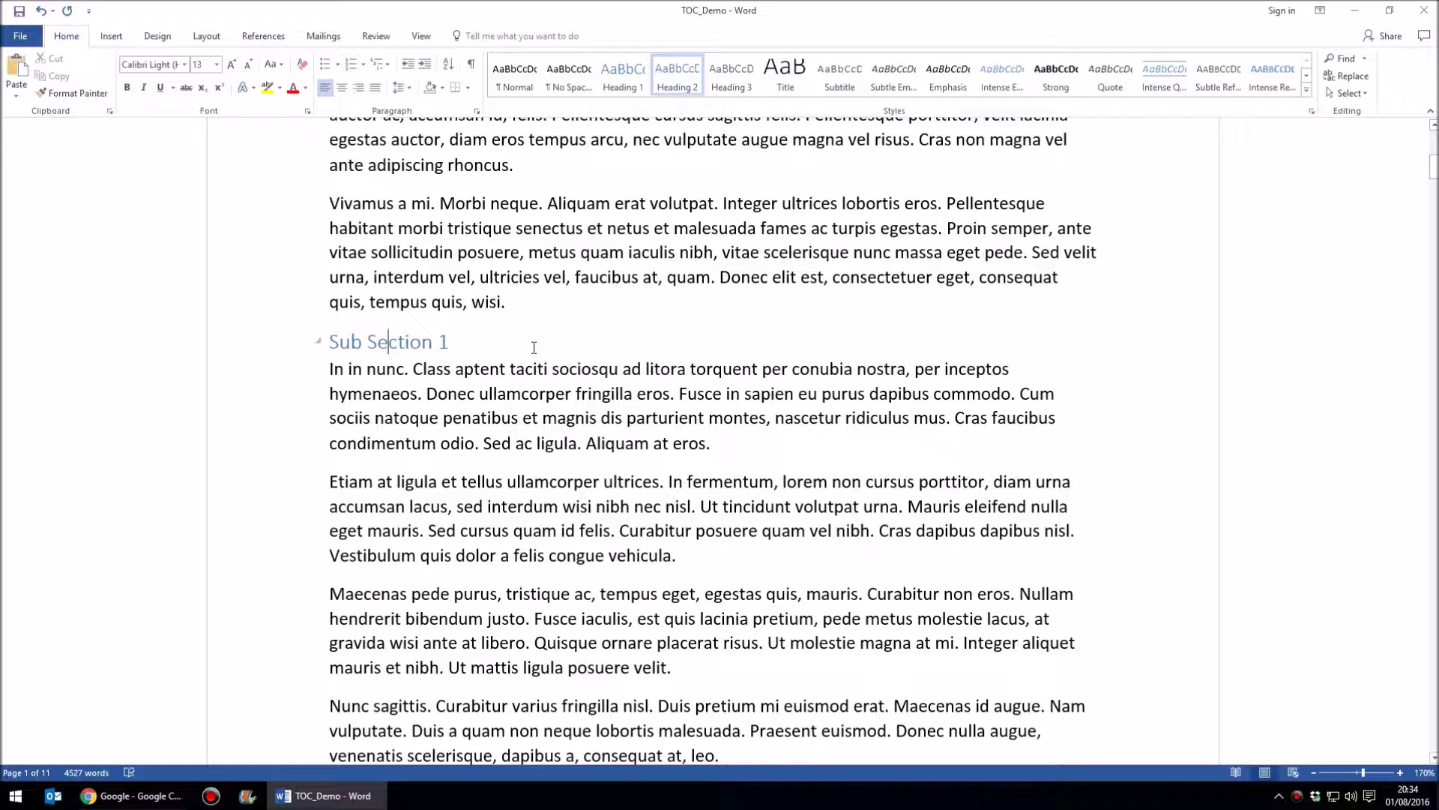
scroll(534, 347, "down", 10)
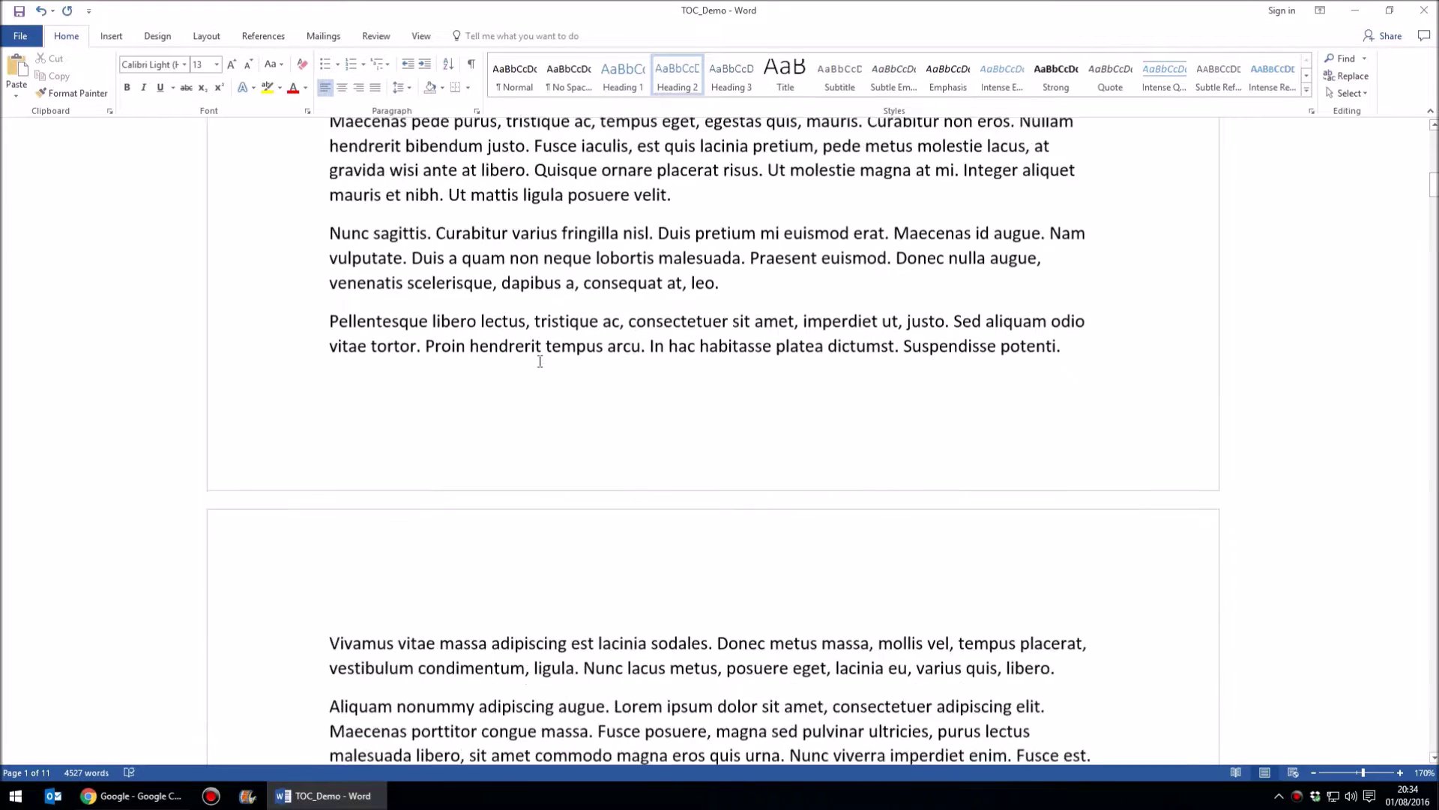
scroll(541, 368, "down", 3)
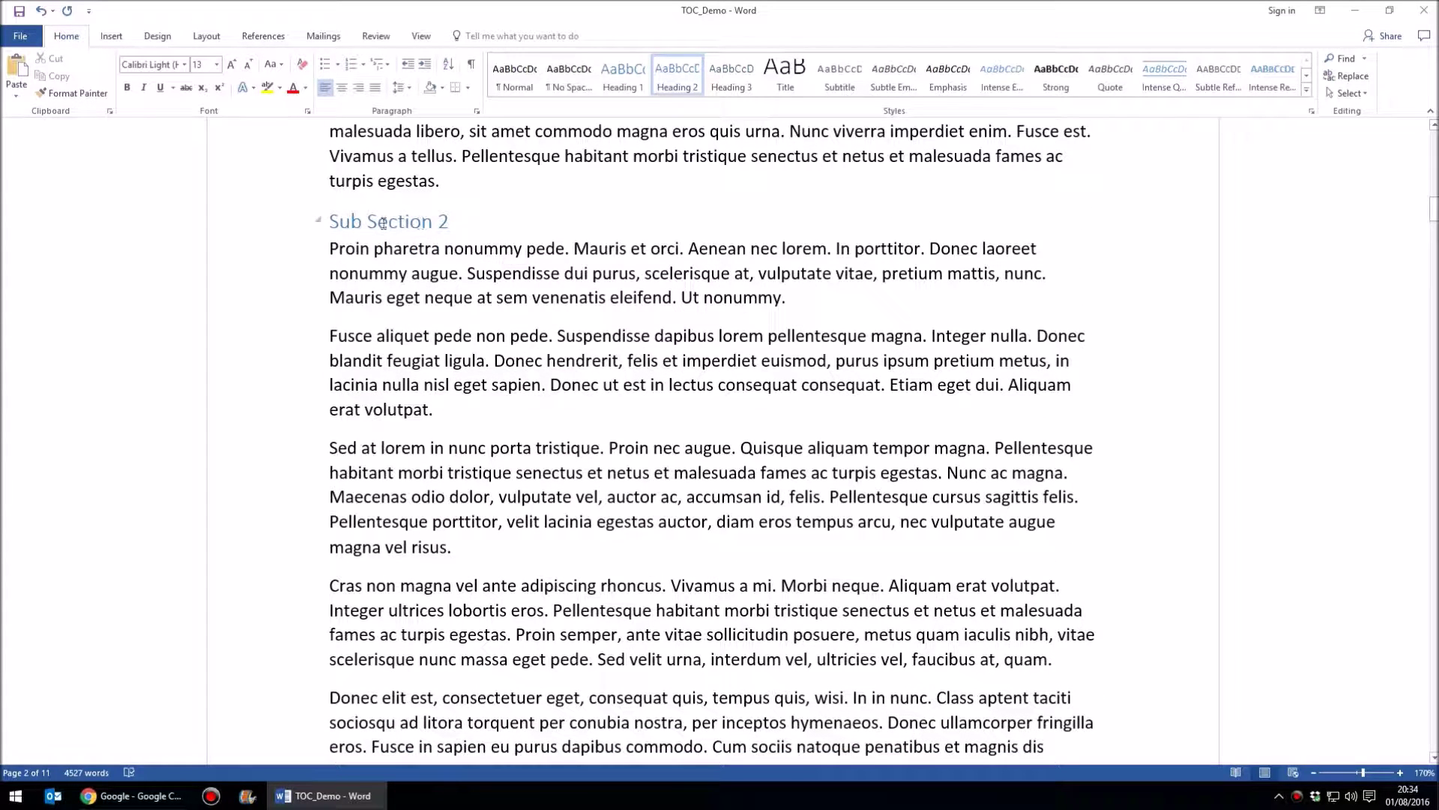
scroll(665, 473, "down", 10)
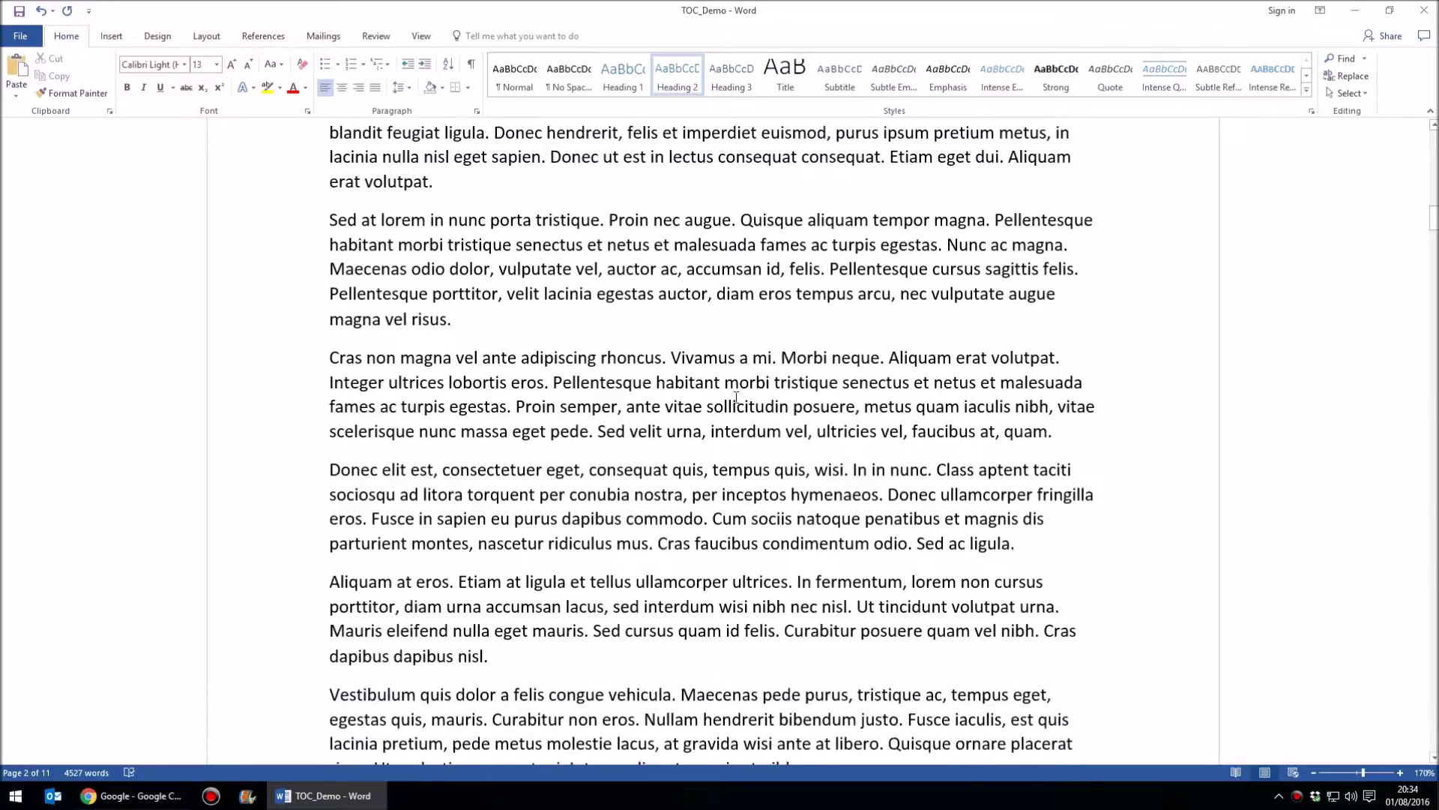
scroll(666, 473, "down", 20)
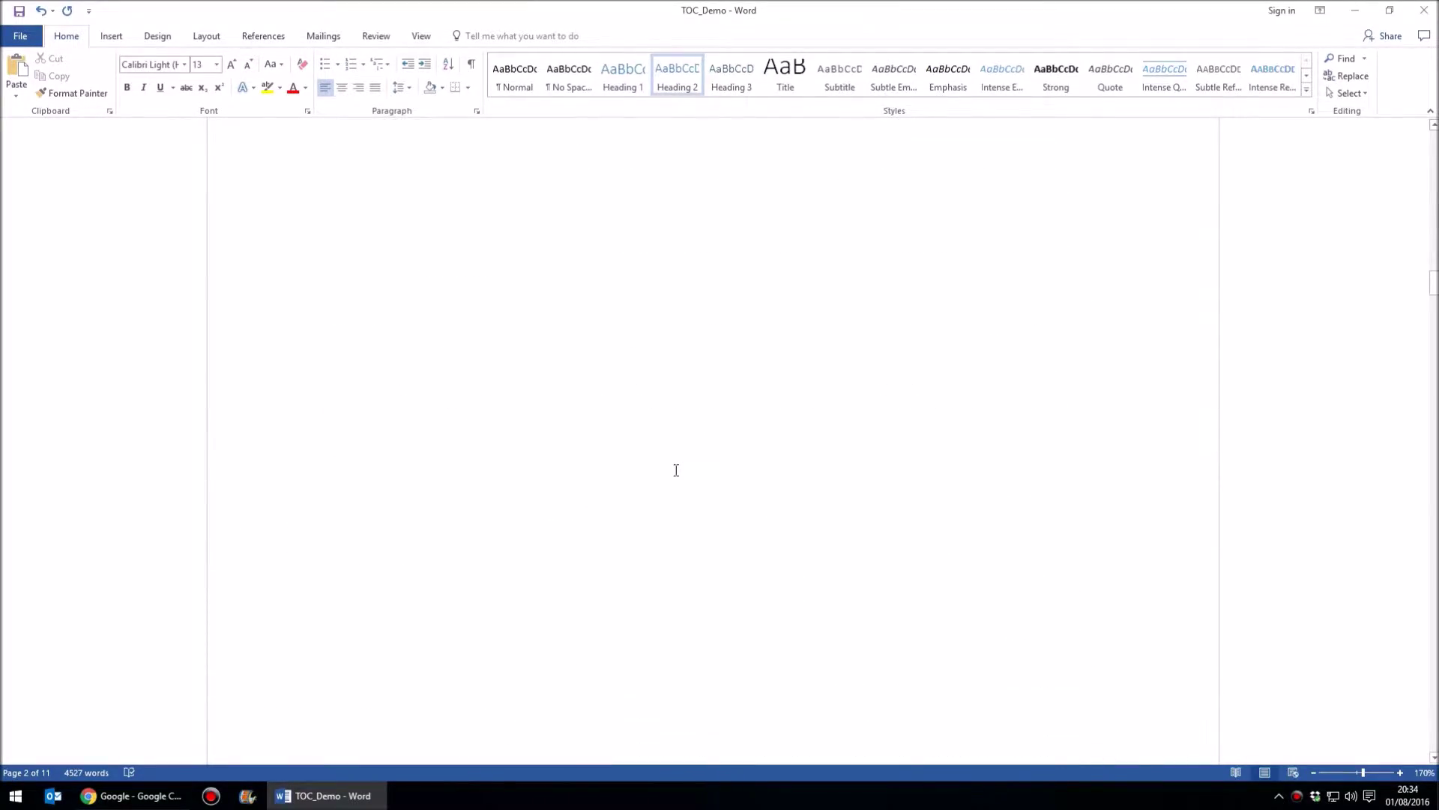
- Check Section 2's Heading 1 formatting, then return to the Section 1 heading at the top
left_click(368, 245)
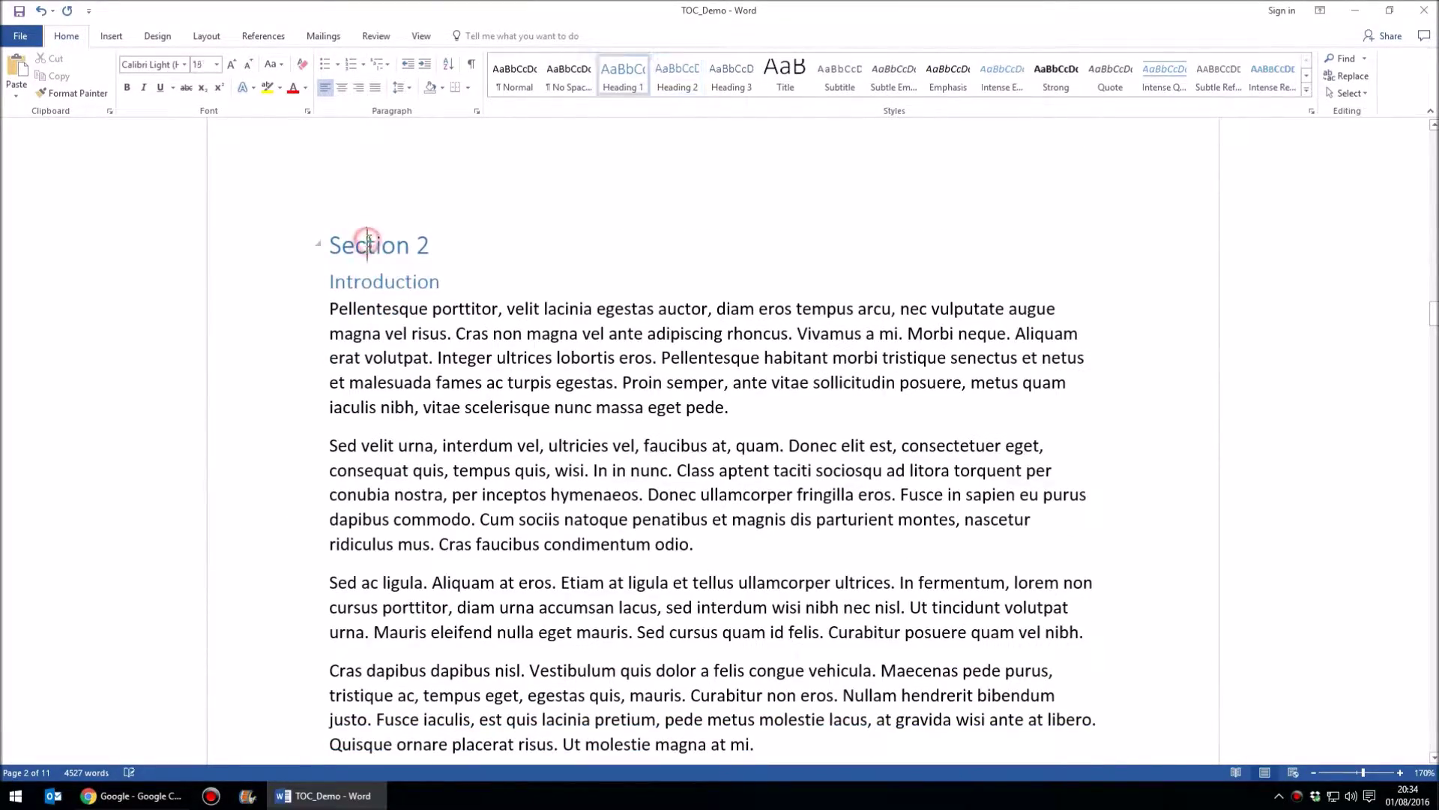
scroll(1288, 337, "down", 9)
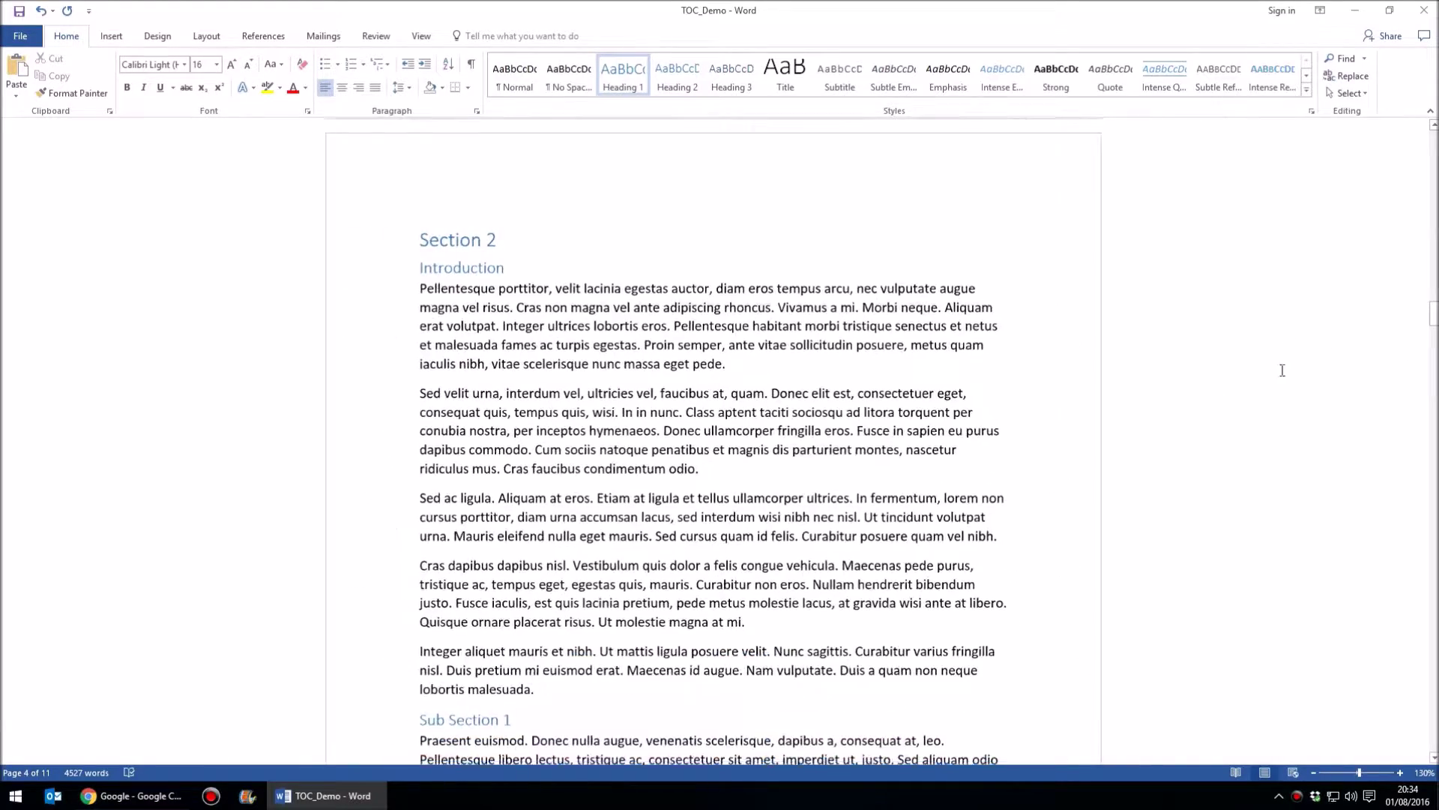
left_click_drag(1433, 274, 1434, 161)
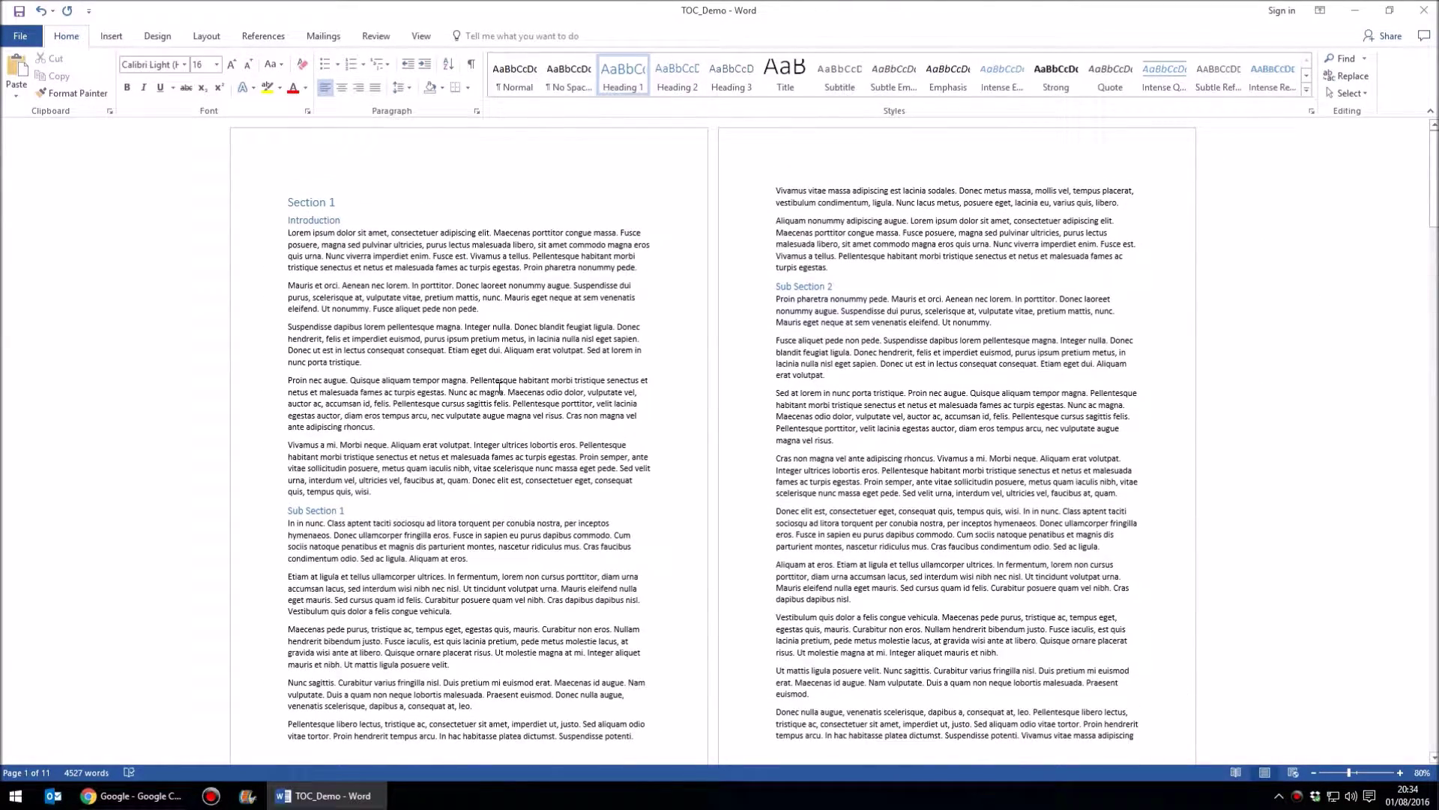
scroll(379, 295, "up", 6)
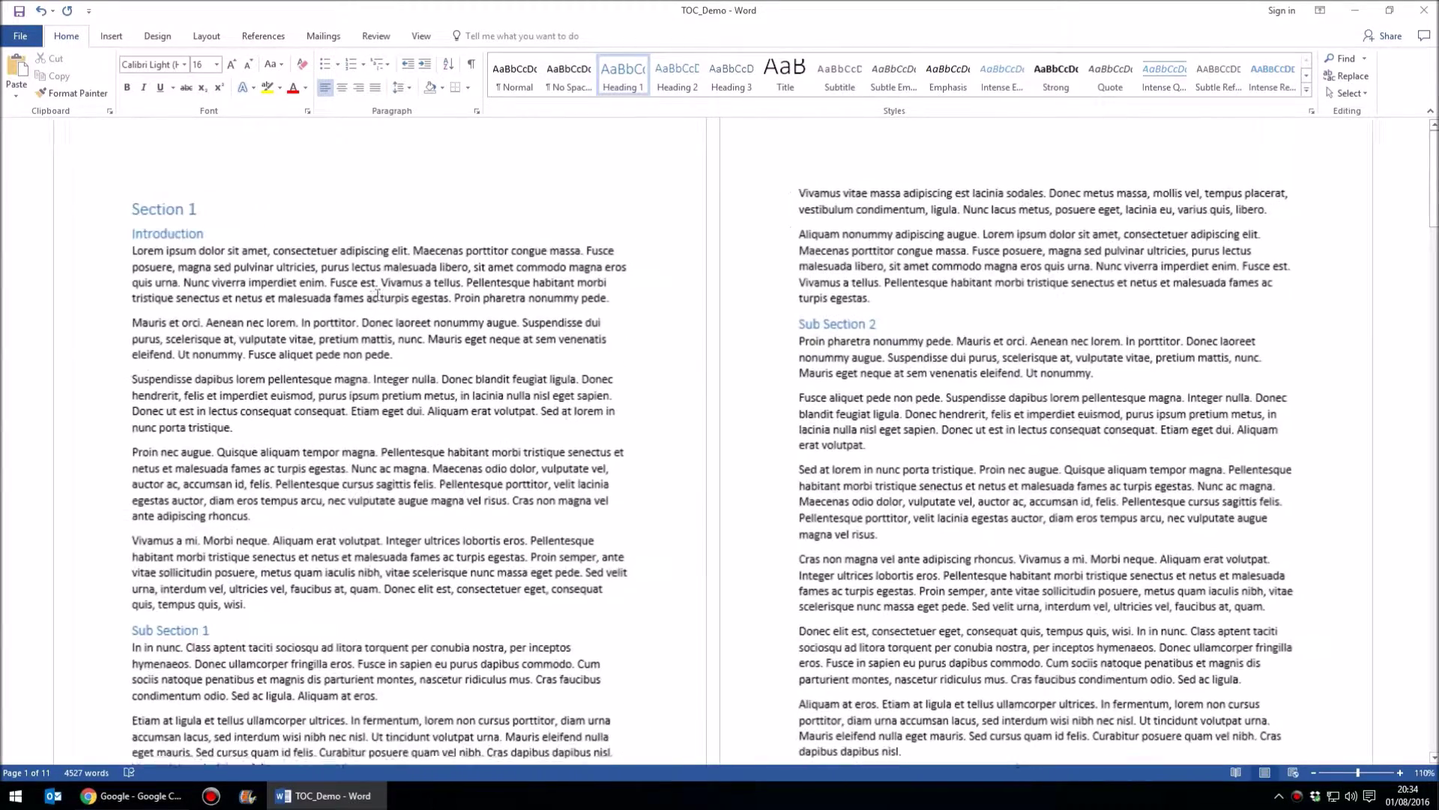
scroll(94, 304, "up", 5)
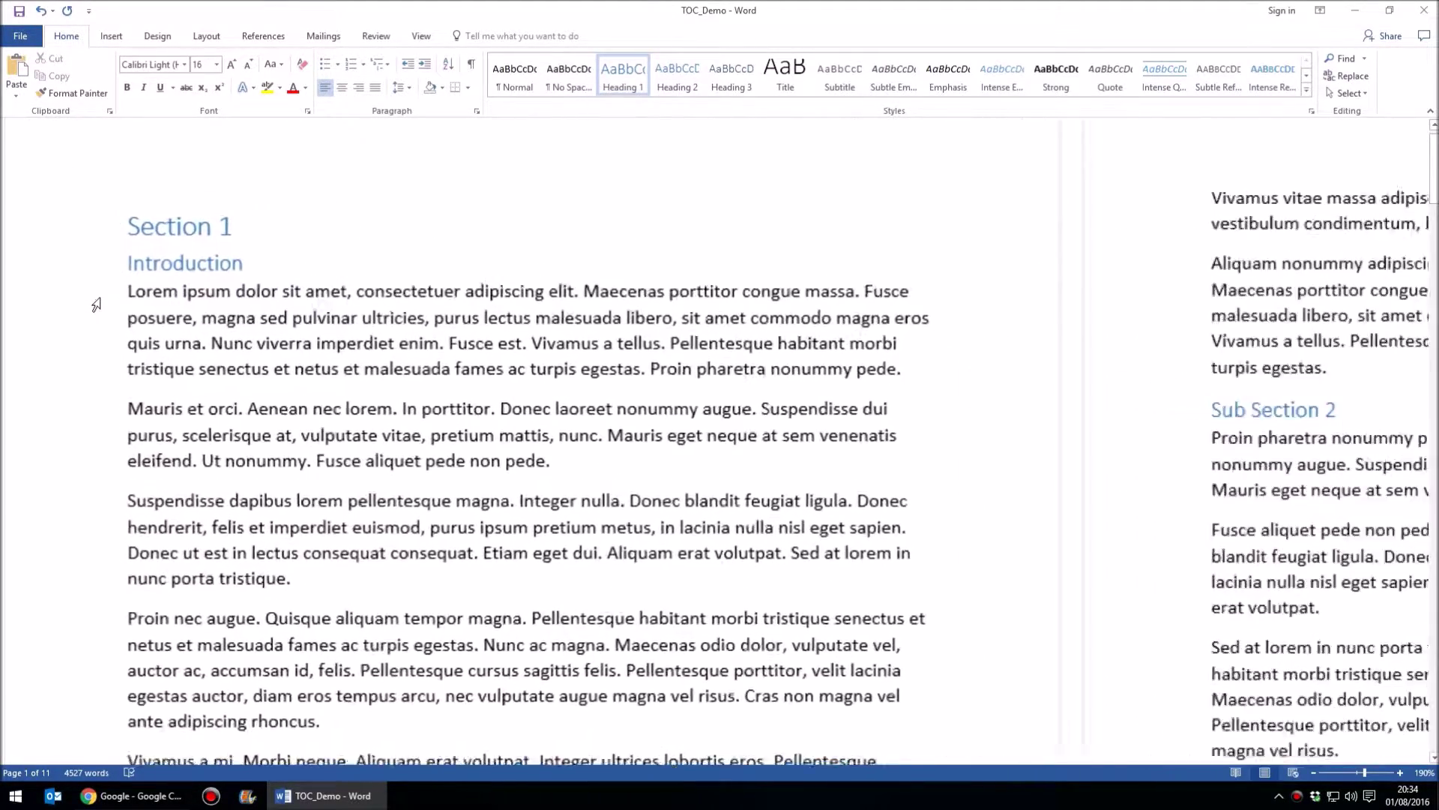
left_click(323, 227)
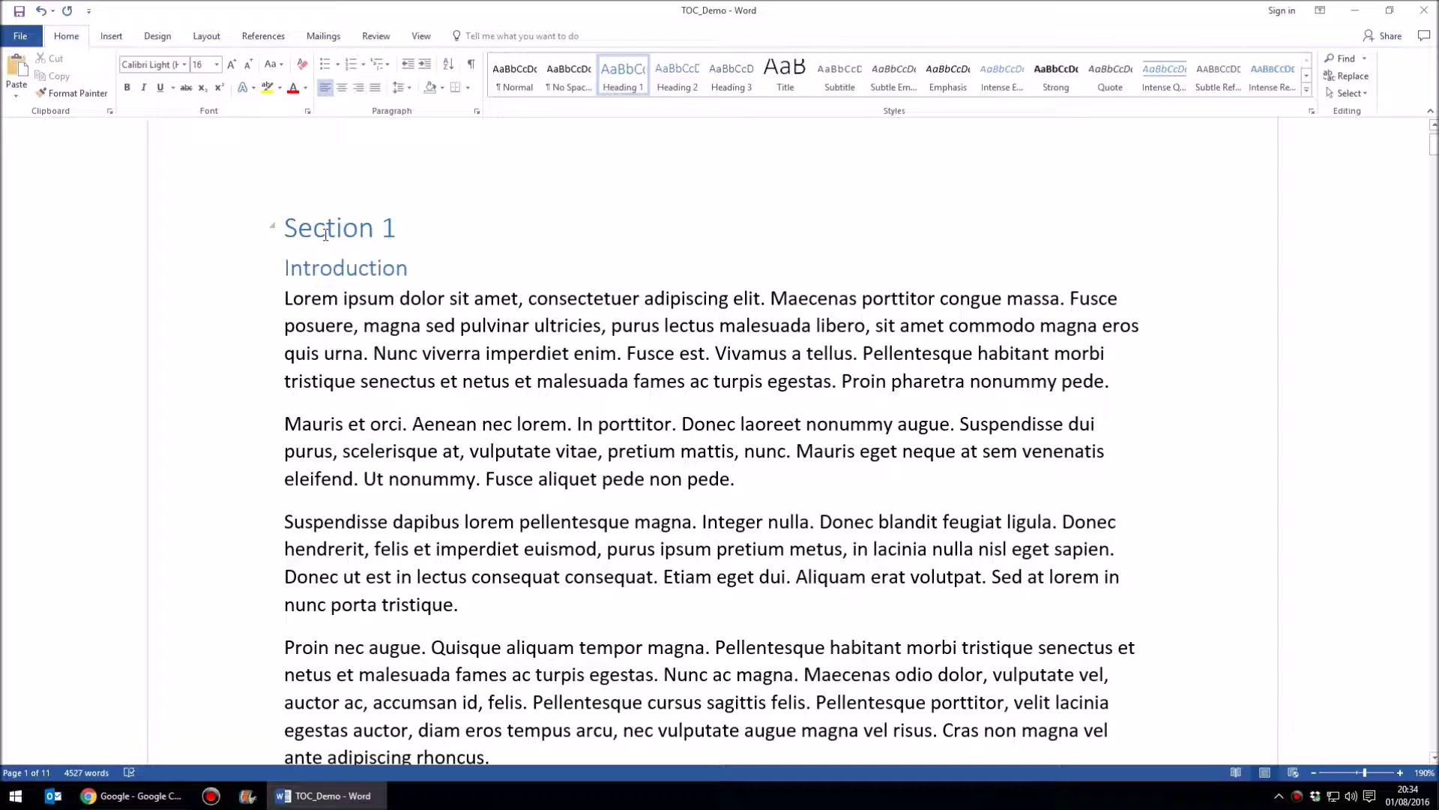
- Make the Section 1 heading 20 pt bold Berlin Sans FB
triple_click(332, 234)
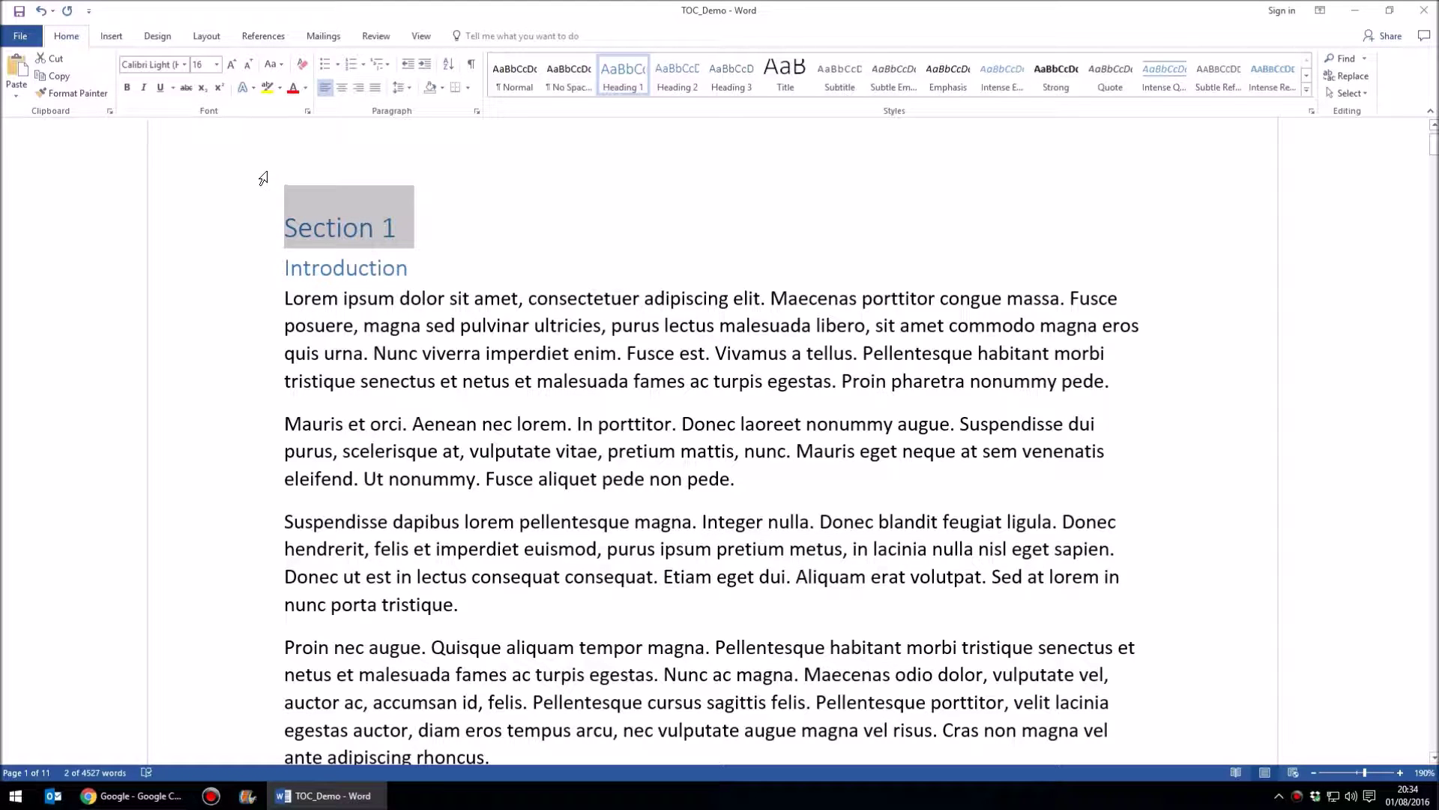
left_click(232, 65)
left_click(127, 88)
left_click(186, 65)
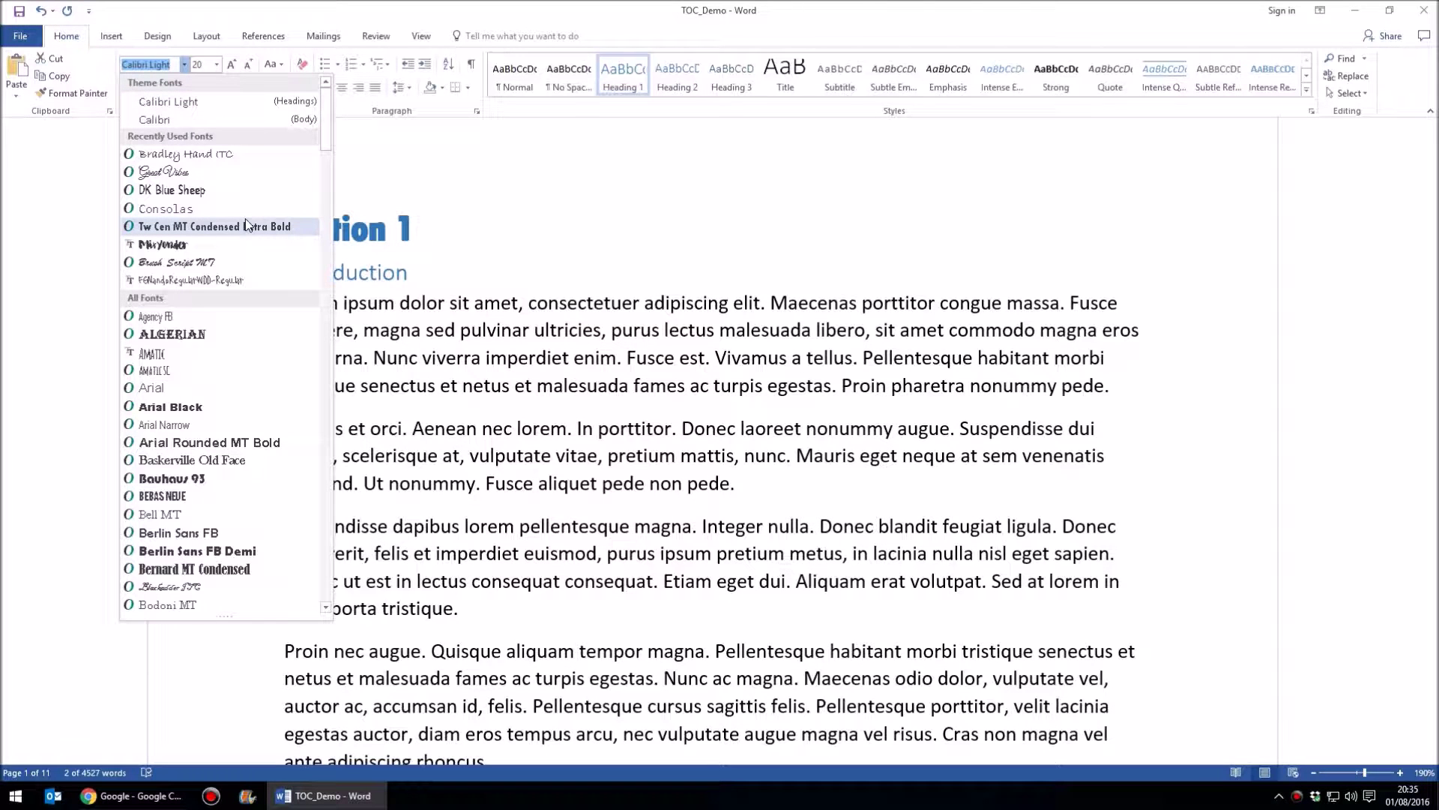
left_click(180, 226)
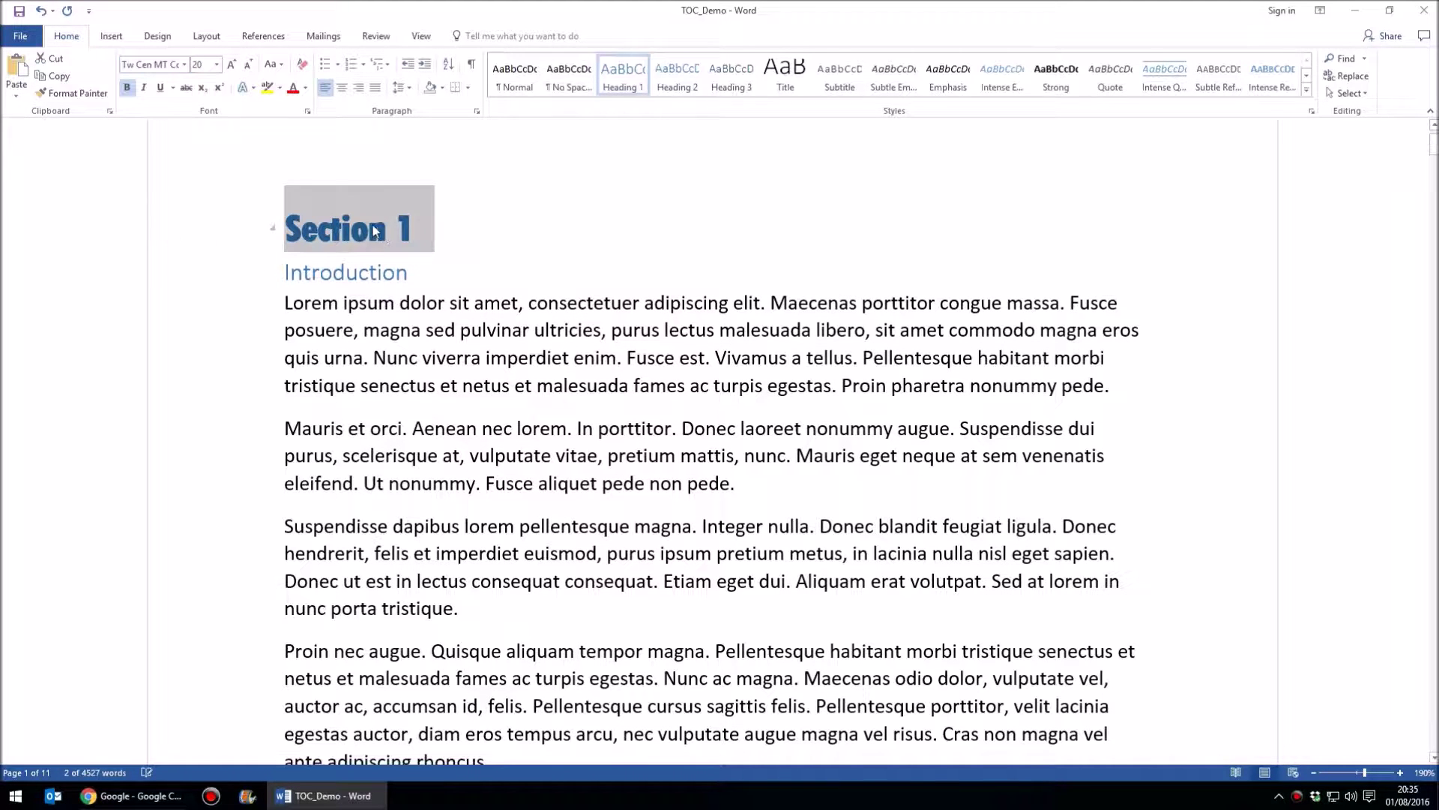
left_click(185, 65)
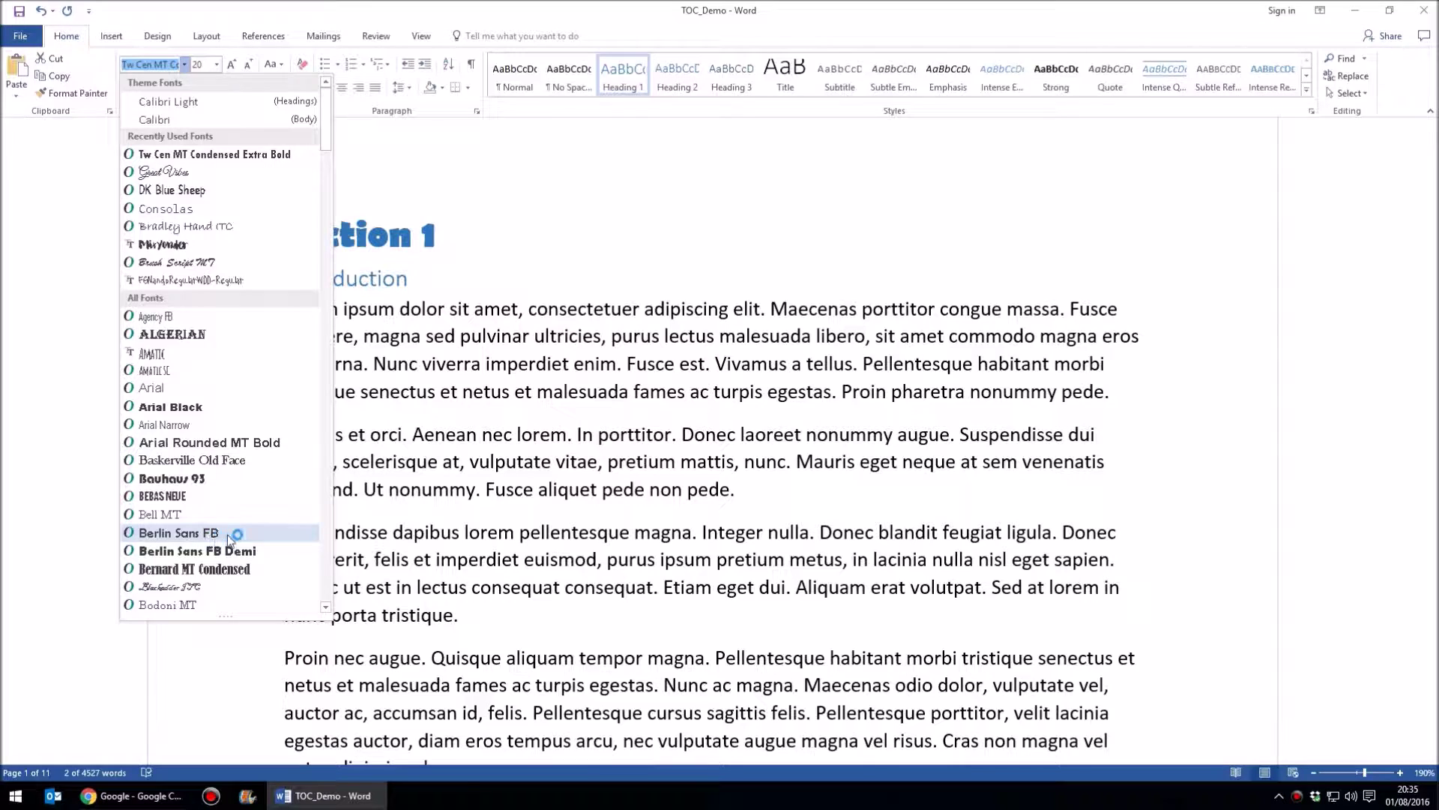
left_click(225, 533)
left_click(480, 330)
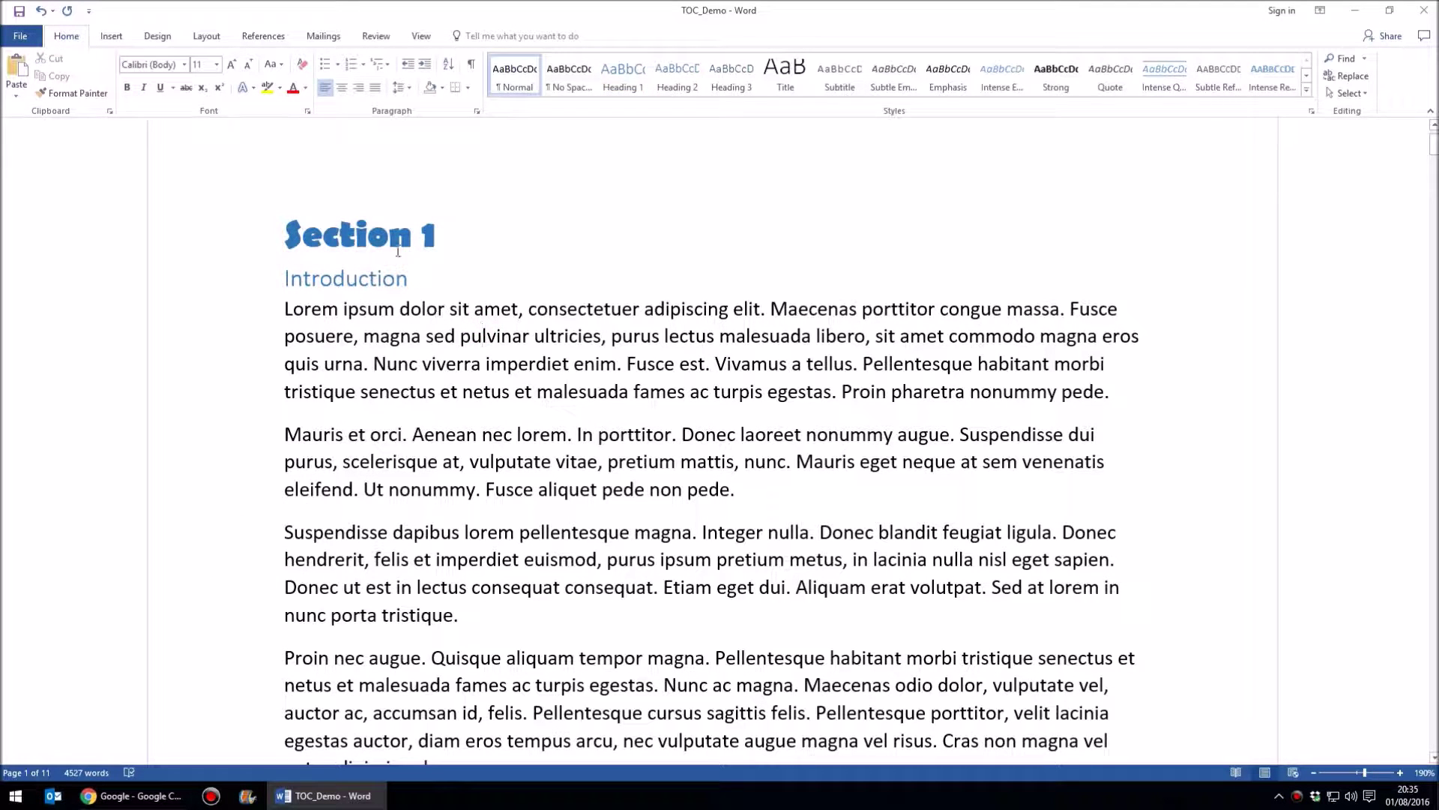
- Colour the Section 1 heading dark red and reselect its text
triple_click(344, 227)
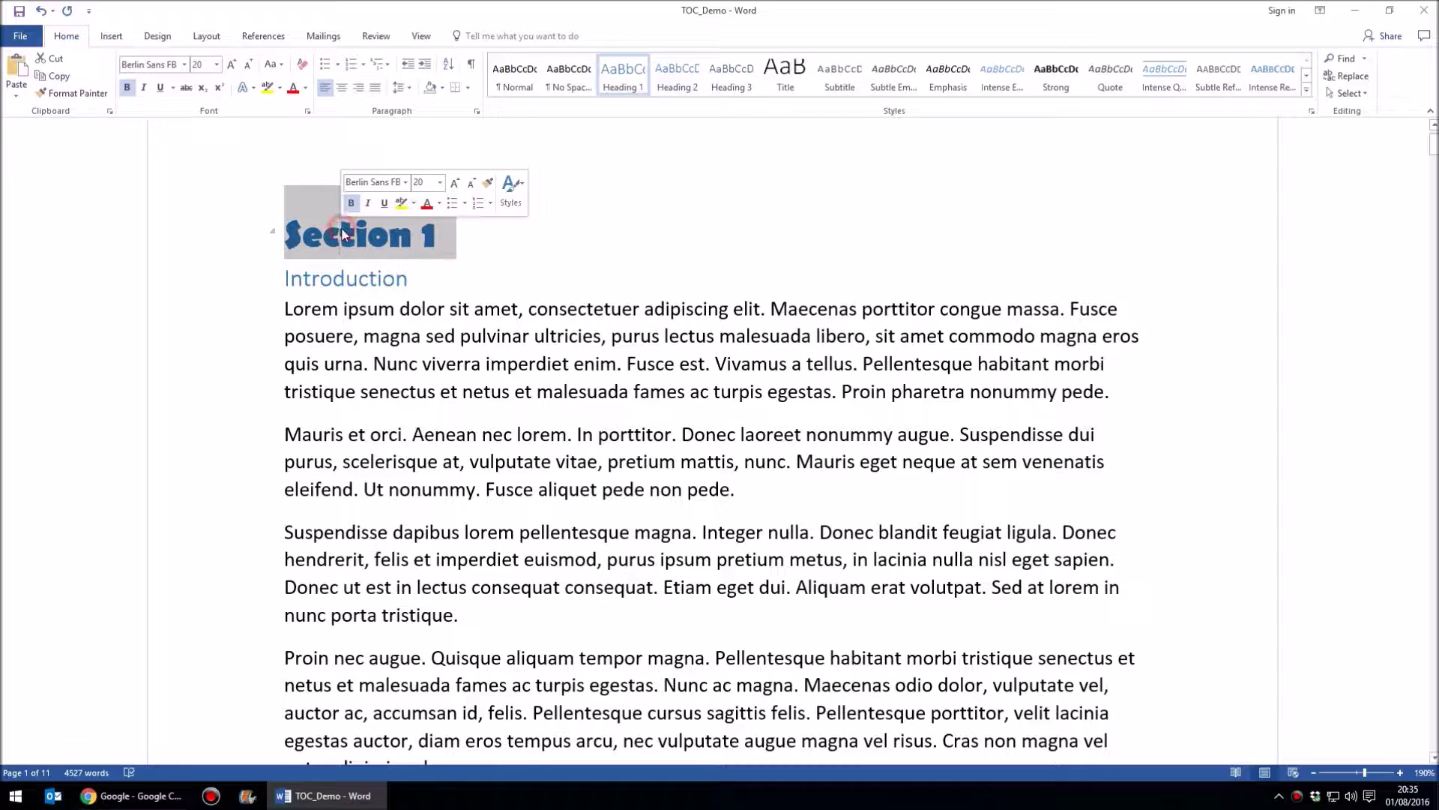
left_click(305, 87)
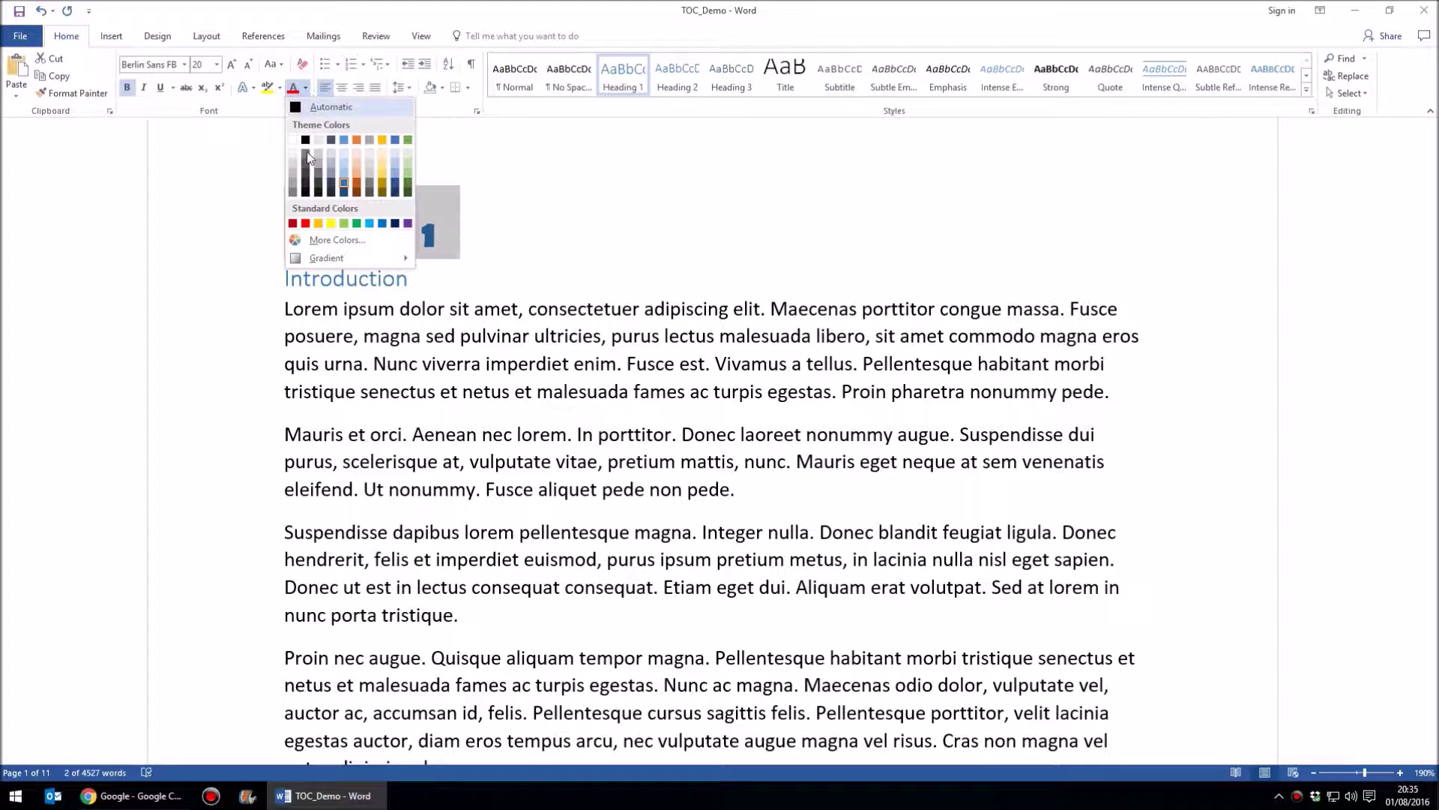
left_click(292, 222)
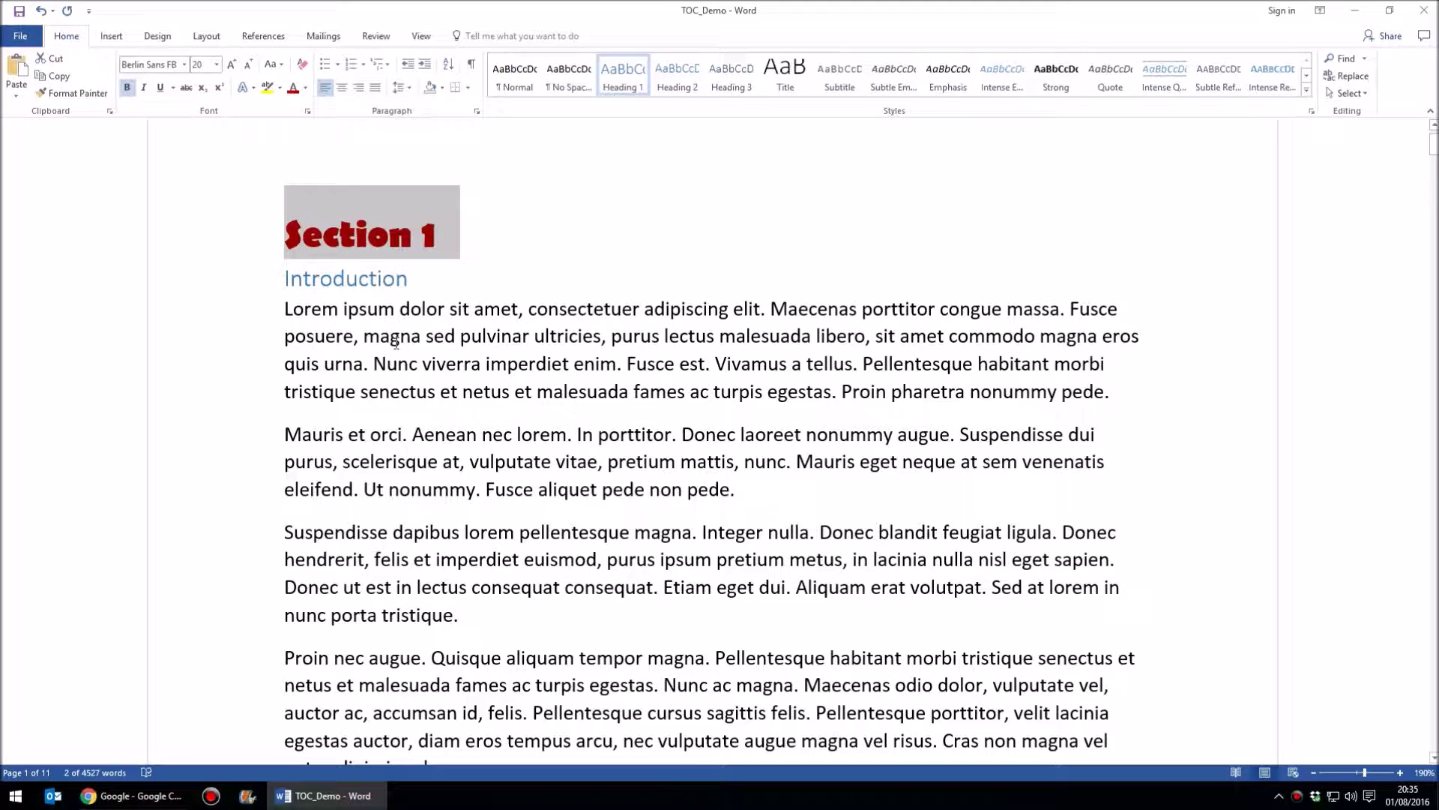
left_click(378, 308)
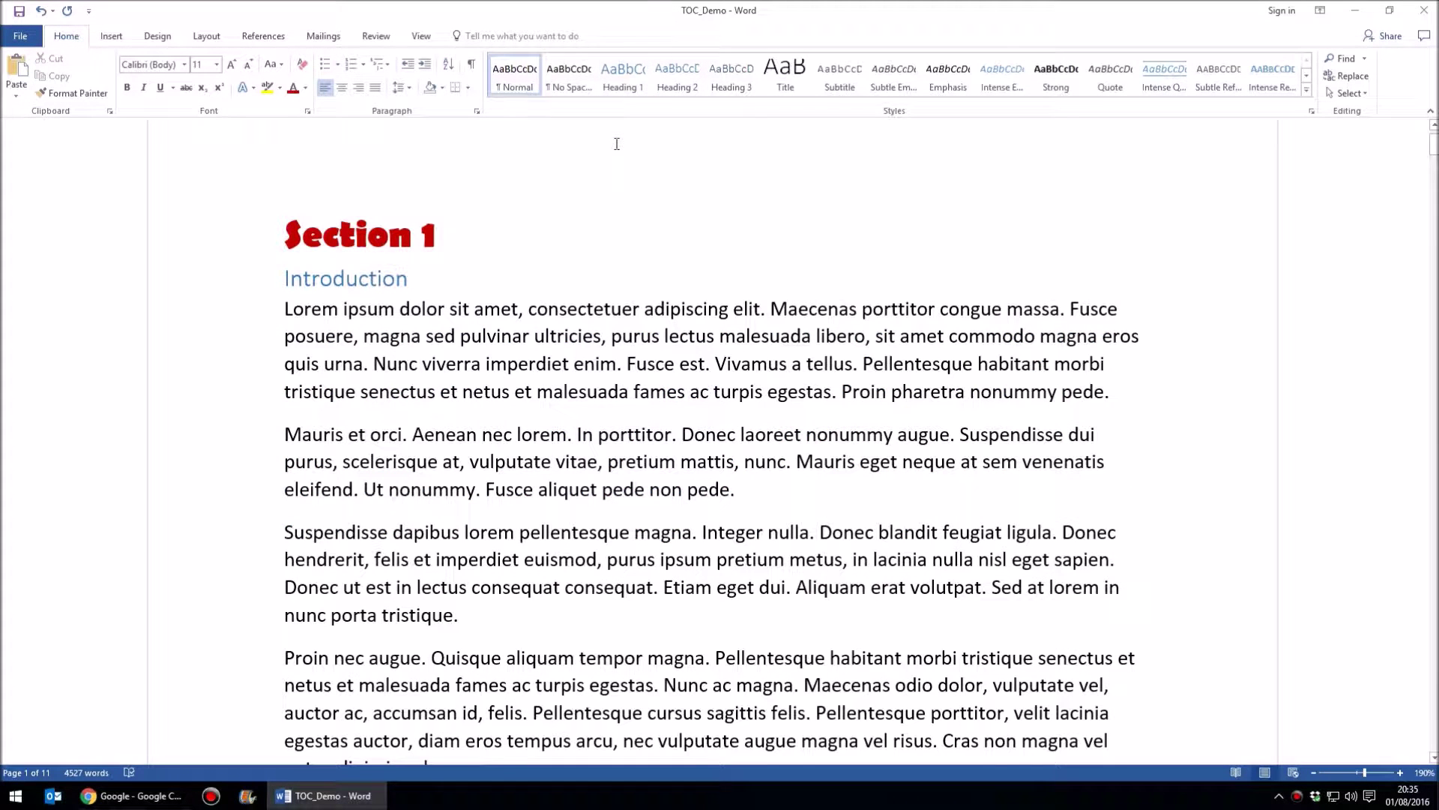
double_click(359, 237)
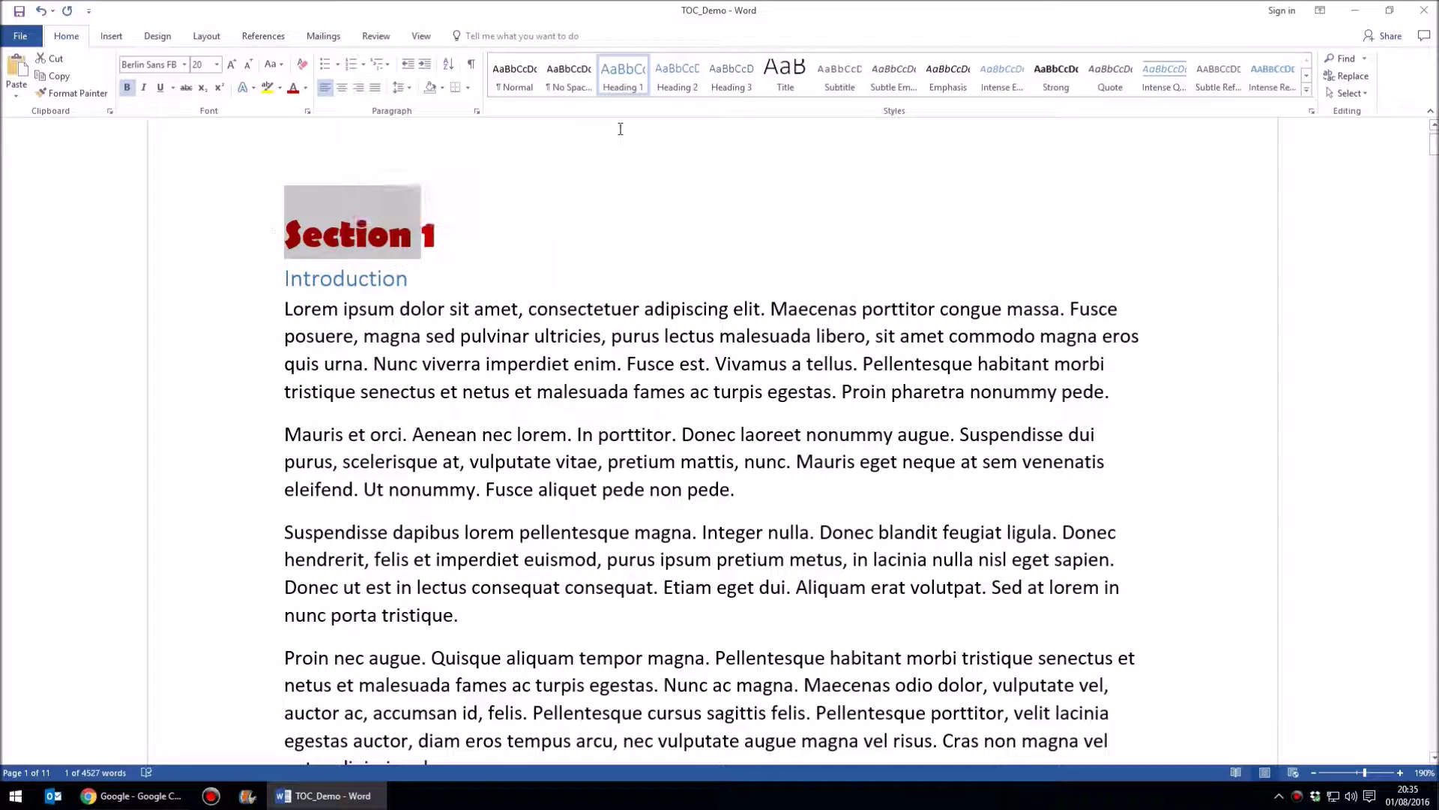
- Update Heading 1 to match the bold dark red 20 pt Berlin Sans FB Section 1 heading
right_click(624, 70)
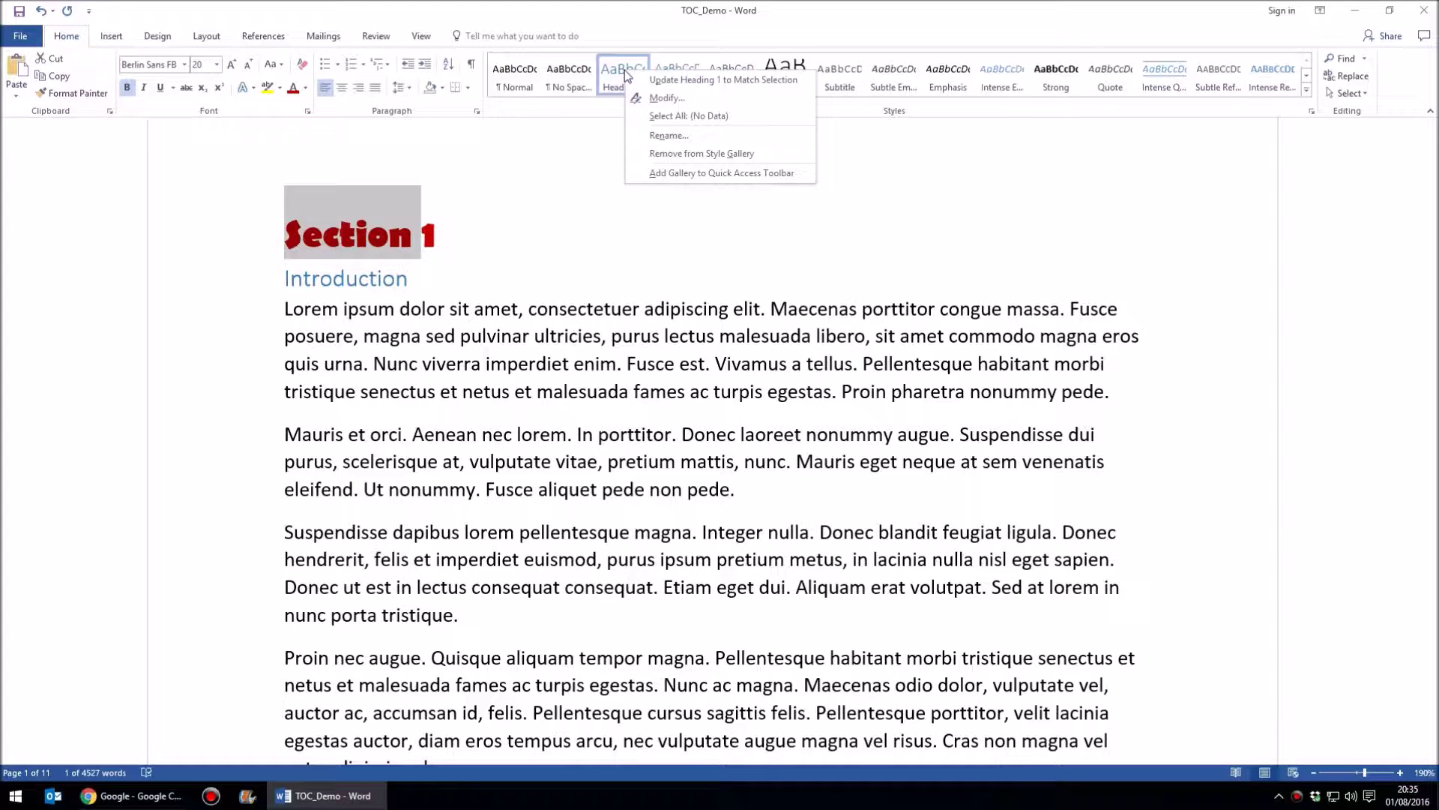
left_click(694, 81)
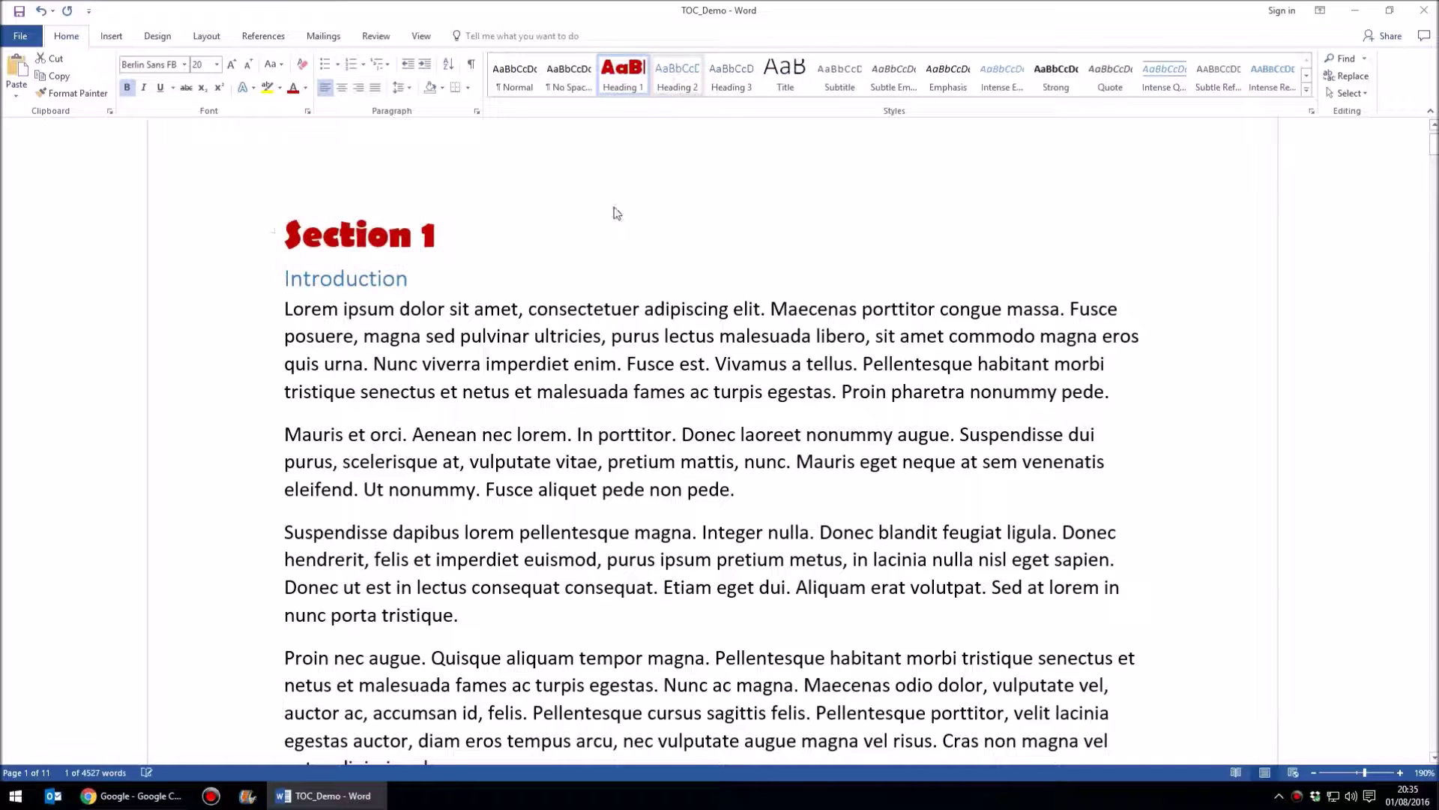
left_click(599, 221)
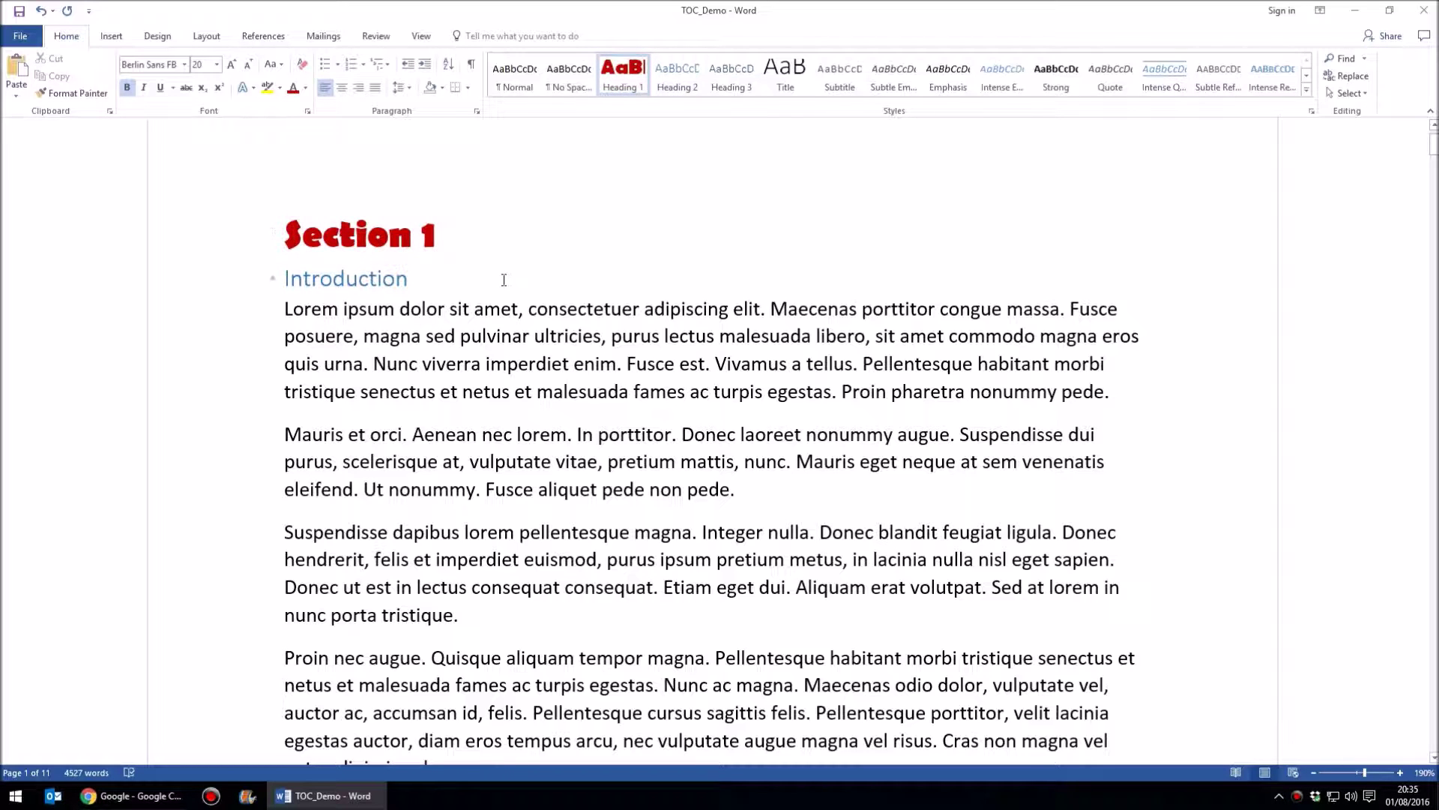
scroll(502, 279, "down", 4, "ctrl")
scroll(500, 291, "down", 20)
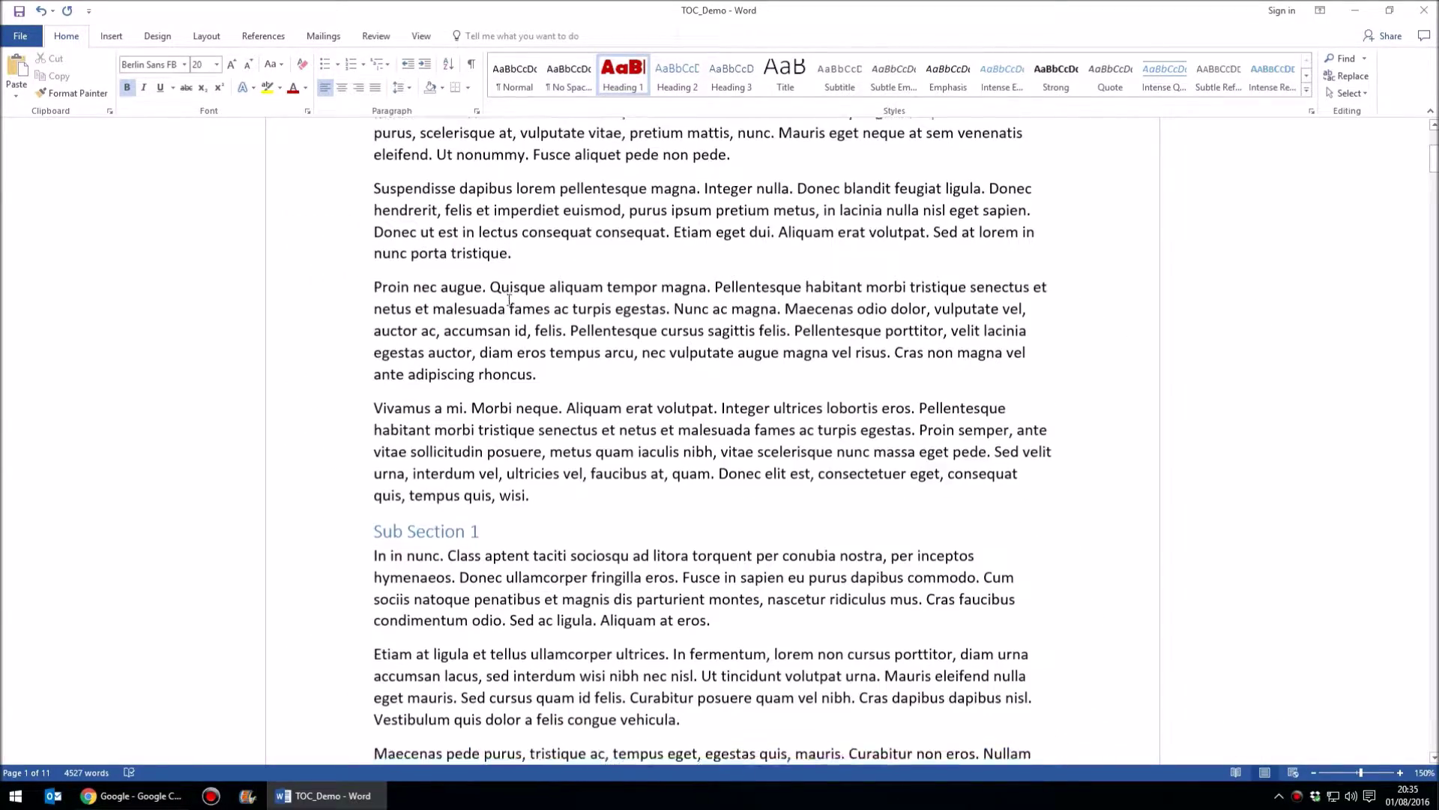
scroll(520, 312, "down", 20)
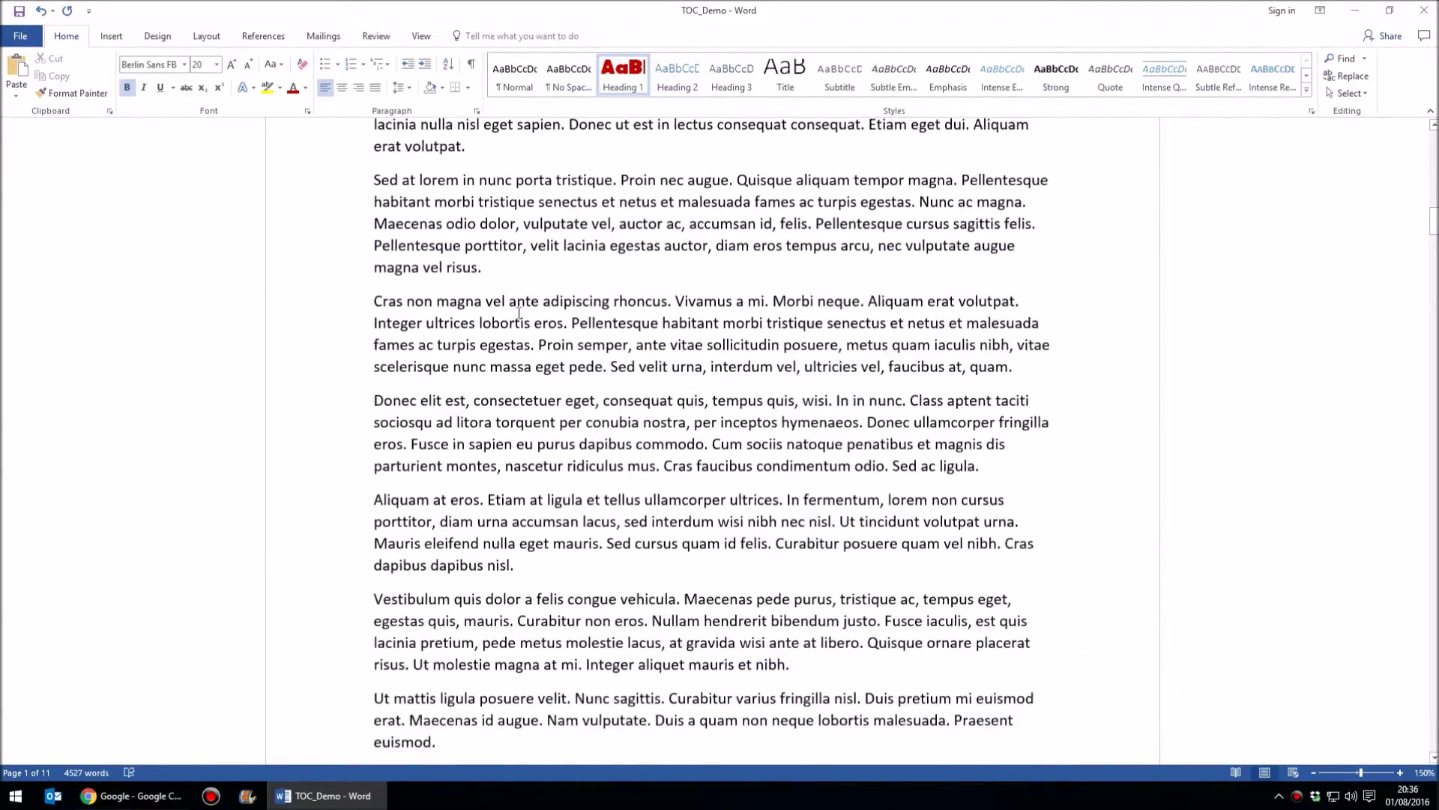
scroll(532, 313, "down", 12)
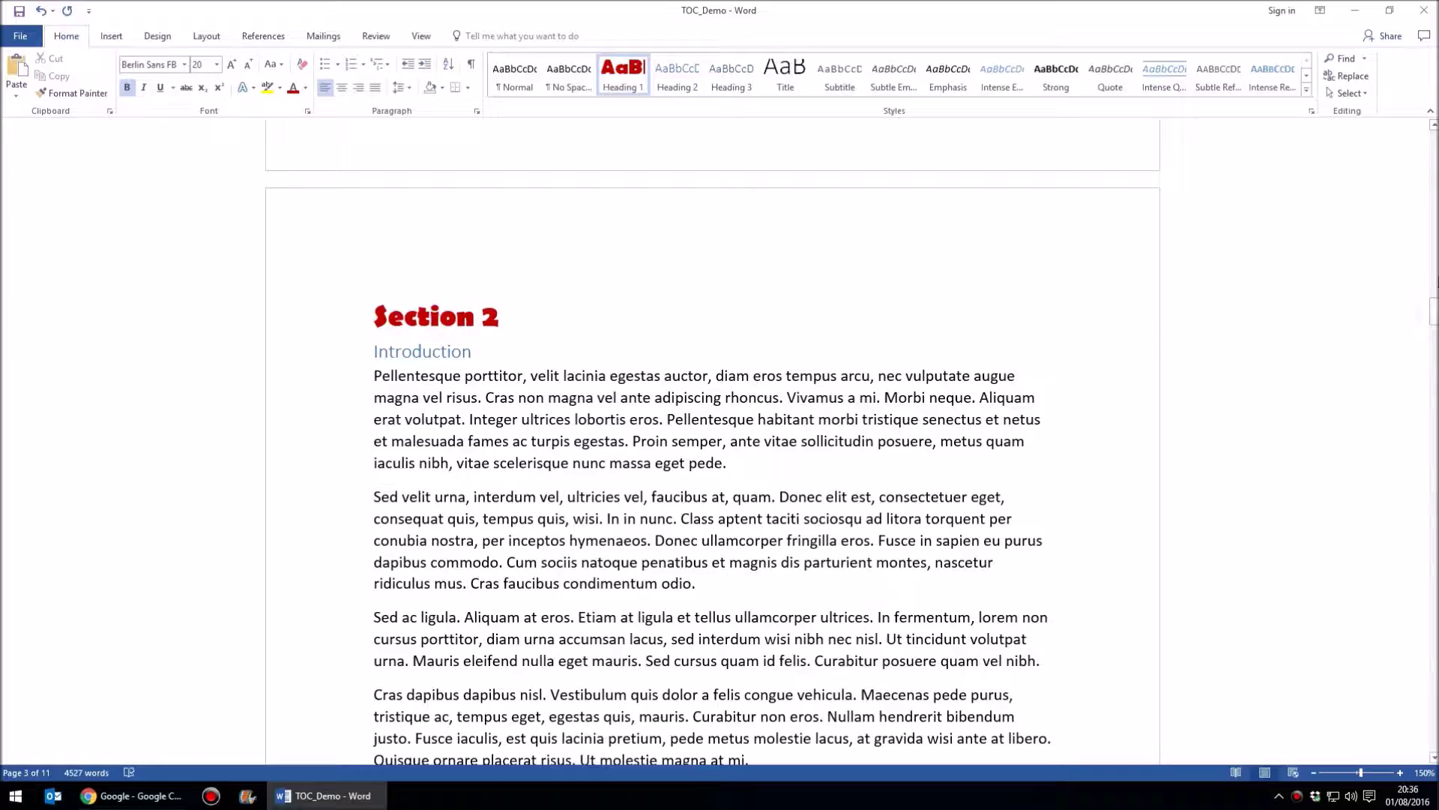
left_click_drag(1433, 310, 1433, 545)
key("shift+F5")
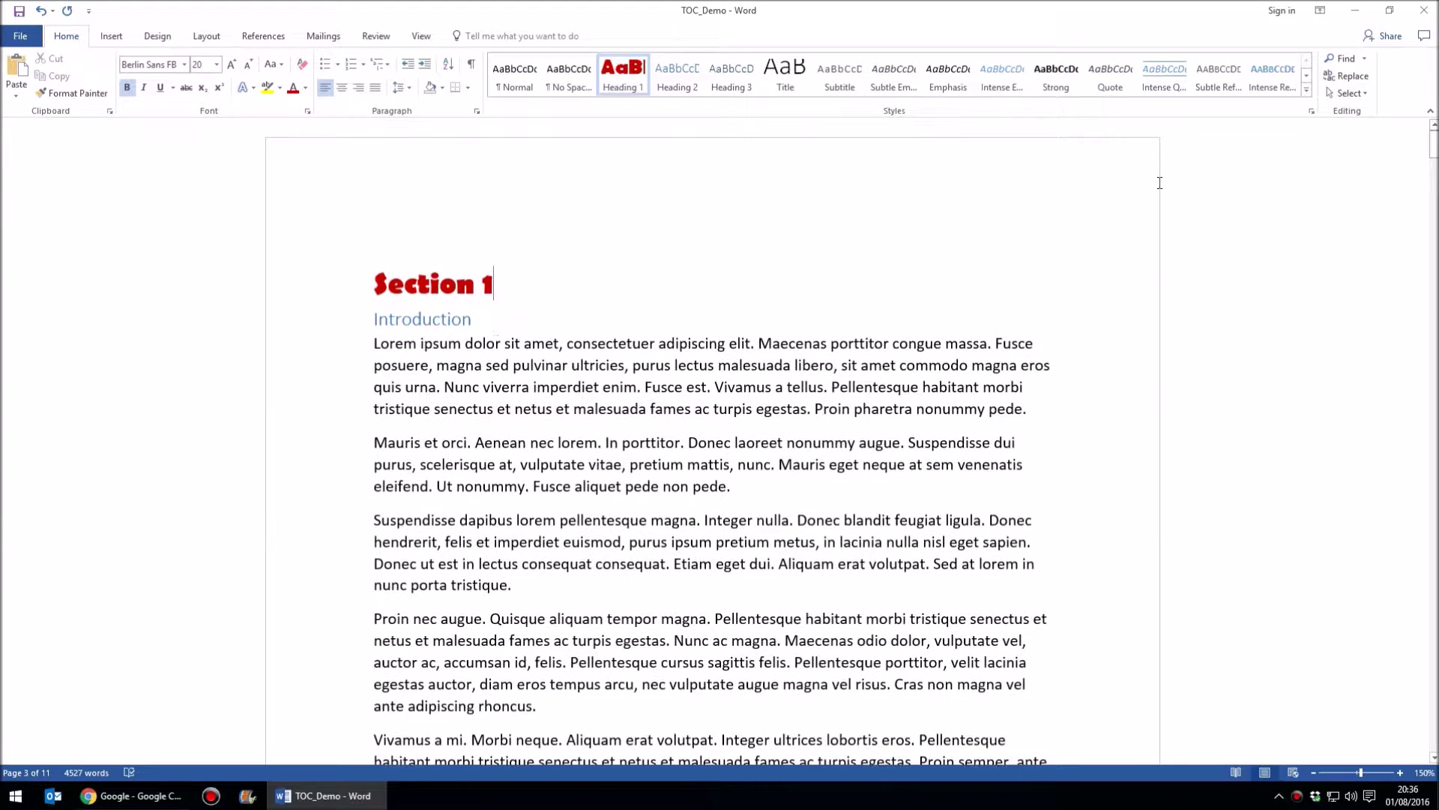
left_click(407, 323)
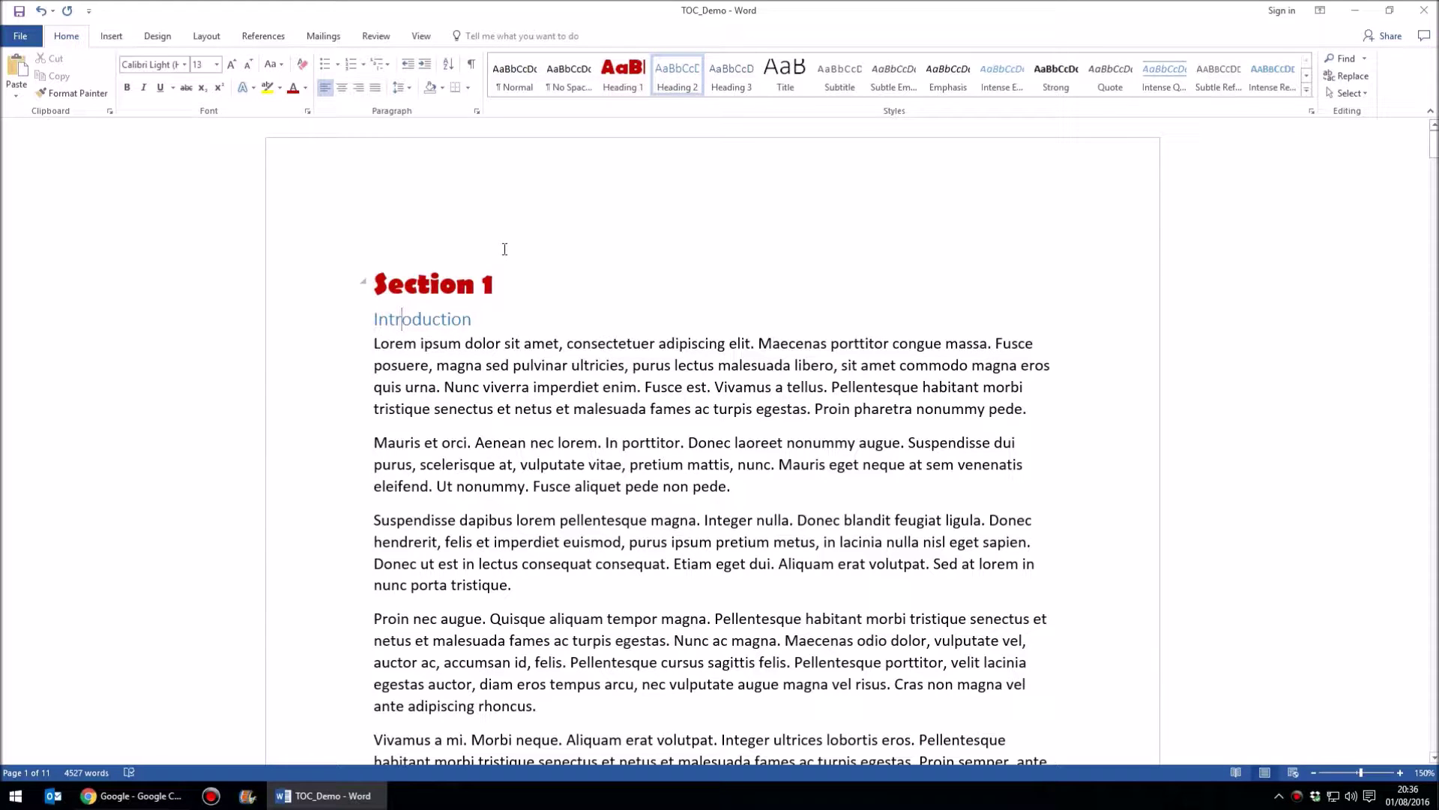
- Make the Introduction subheading 16 pt bold italic red
double_click(418, 321)
left_click(306, 88)
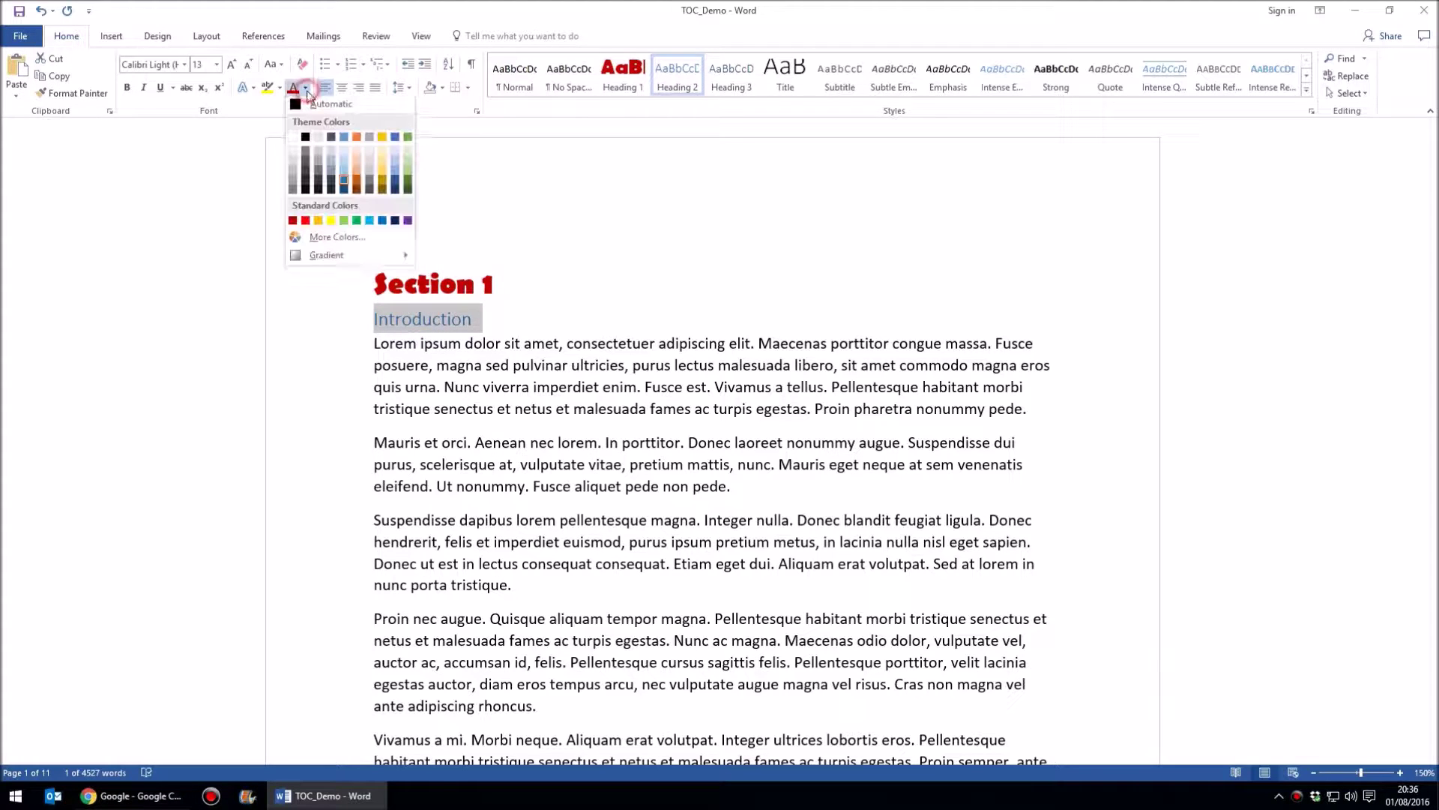
left_click(231, 66)
left_click(231, 66)
left_click(144, 87)
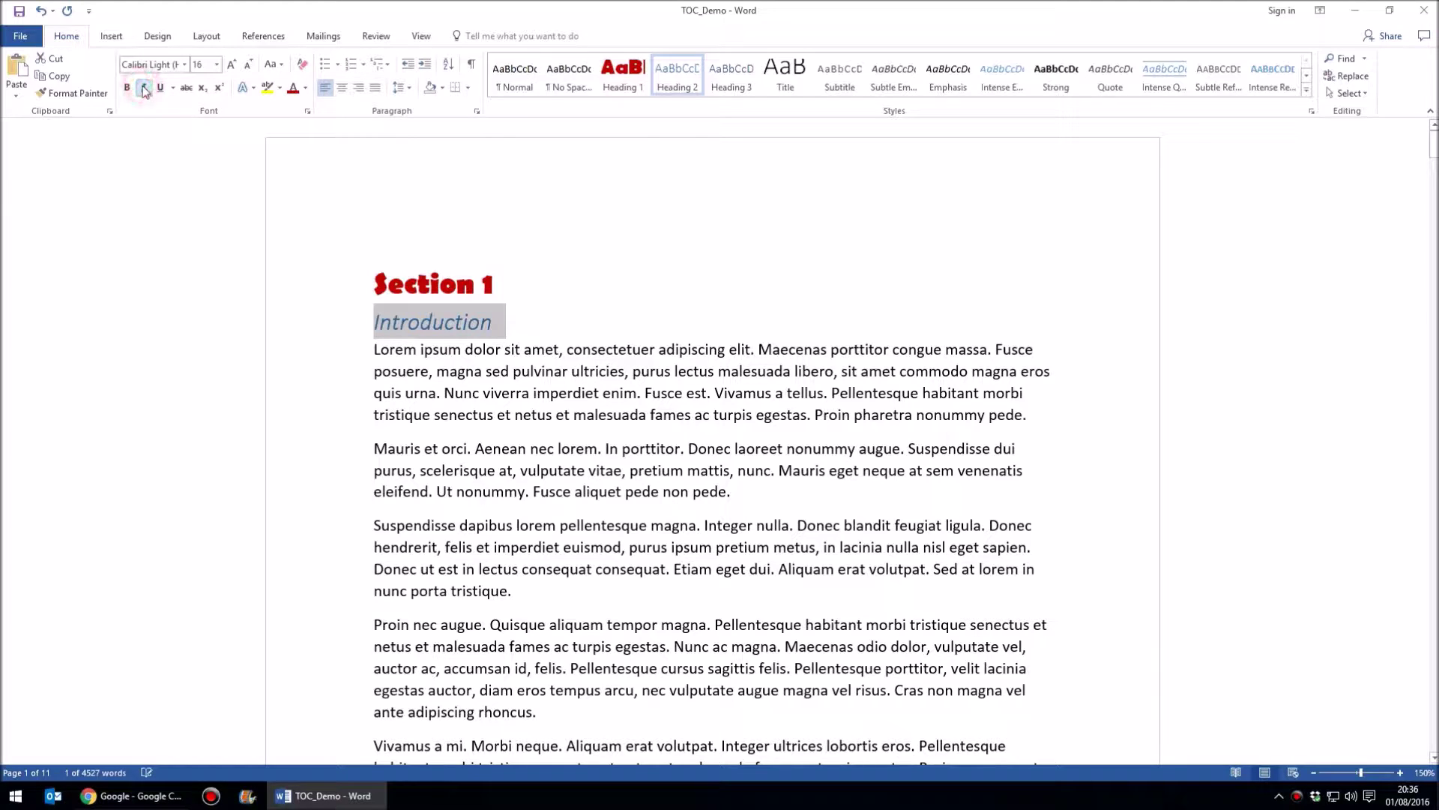
left_click(127, 88)
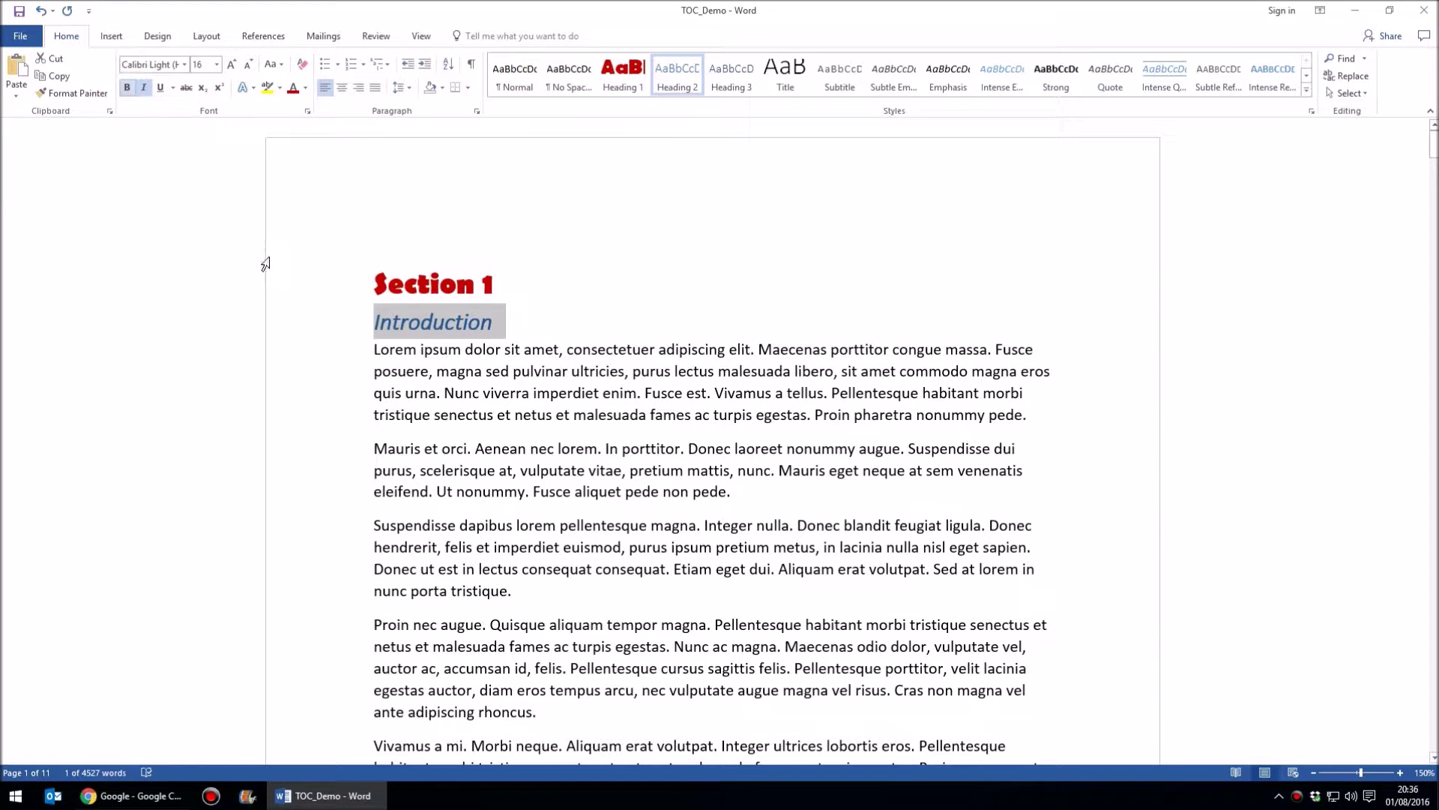
left_click(306, 88)
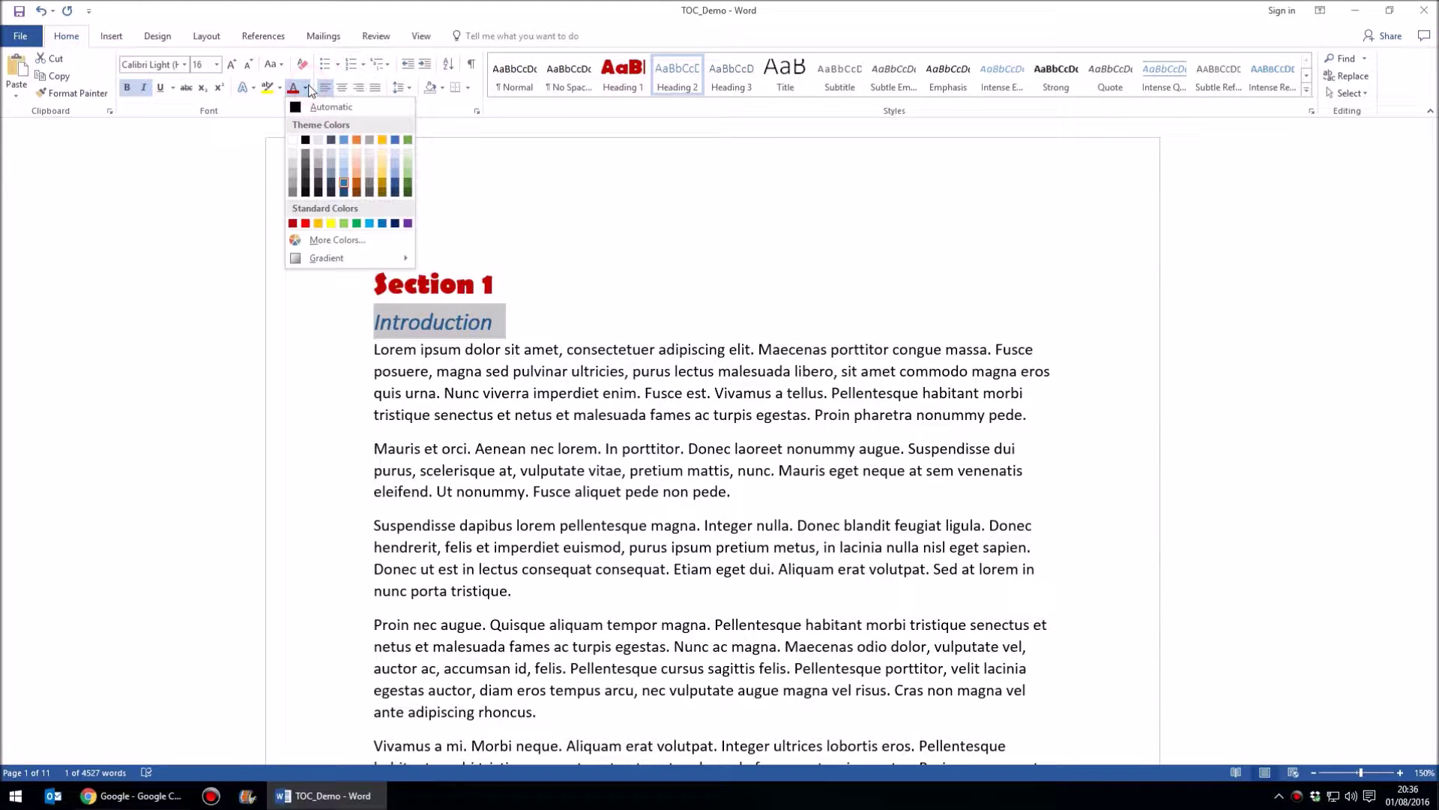
left_click(305, 224)
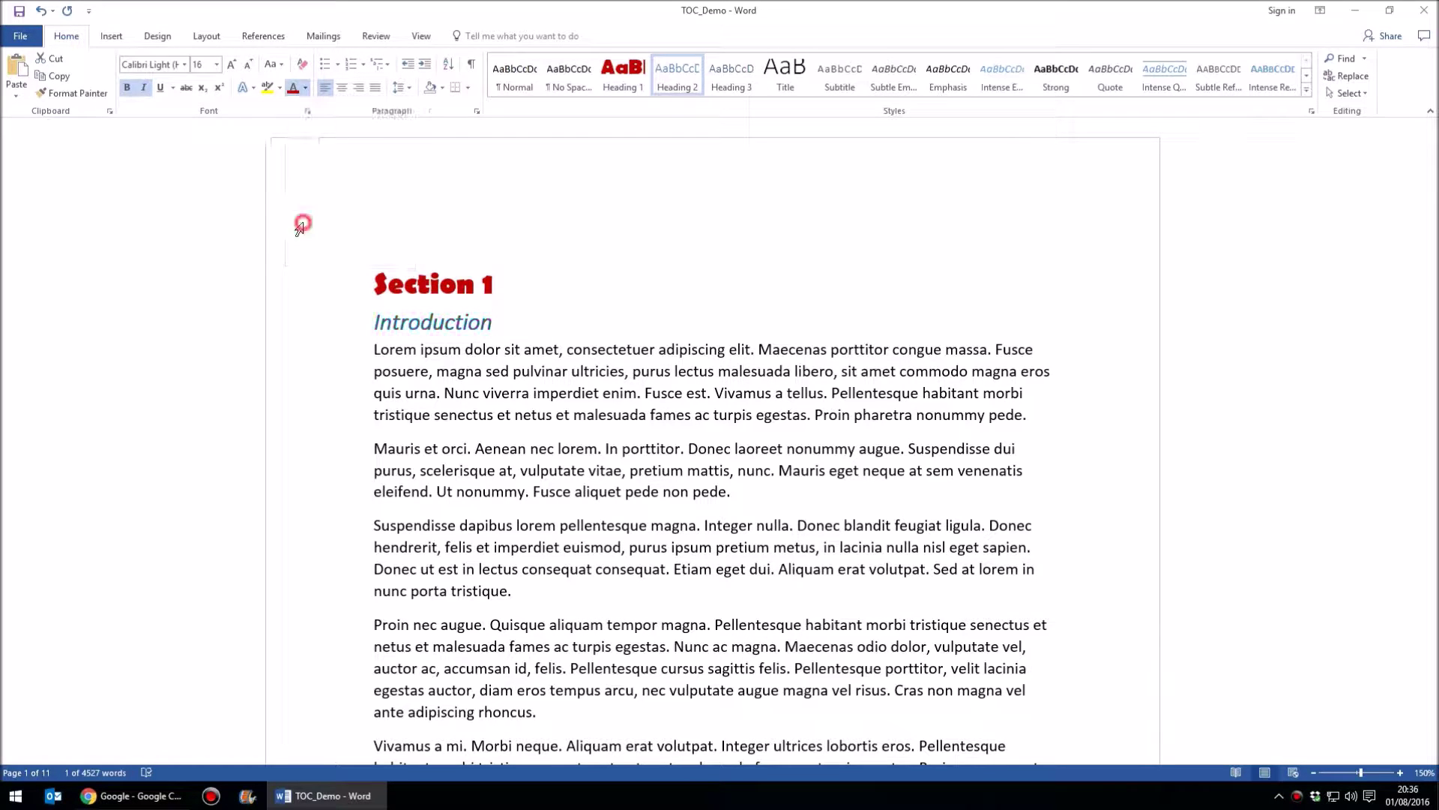
- Update the Heading 2 style to match the restyled Introduction subheading
right_click(683, 69)
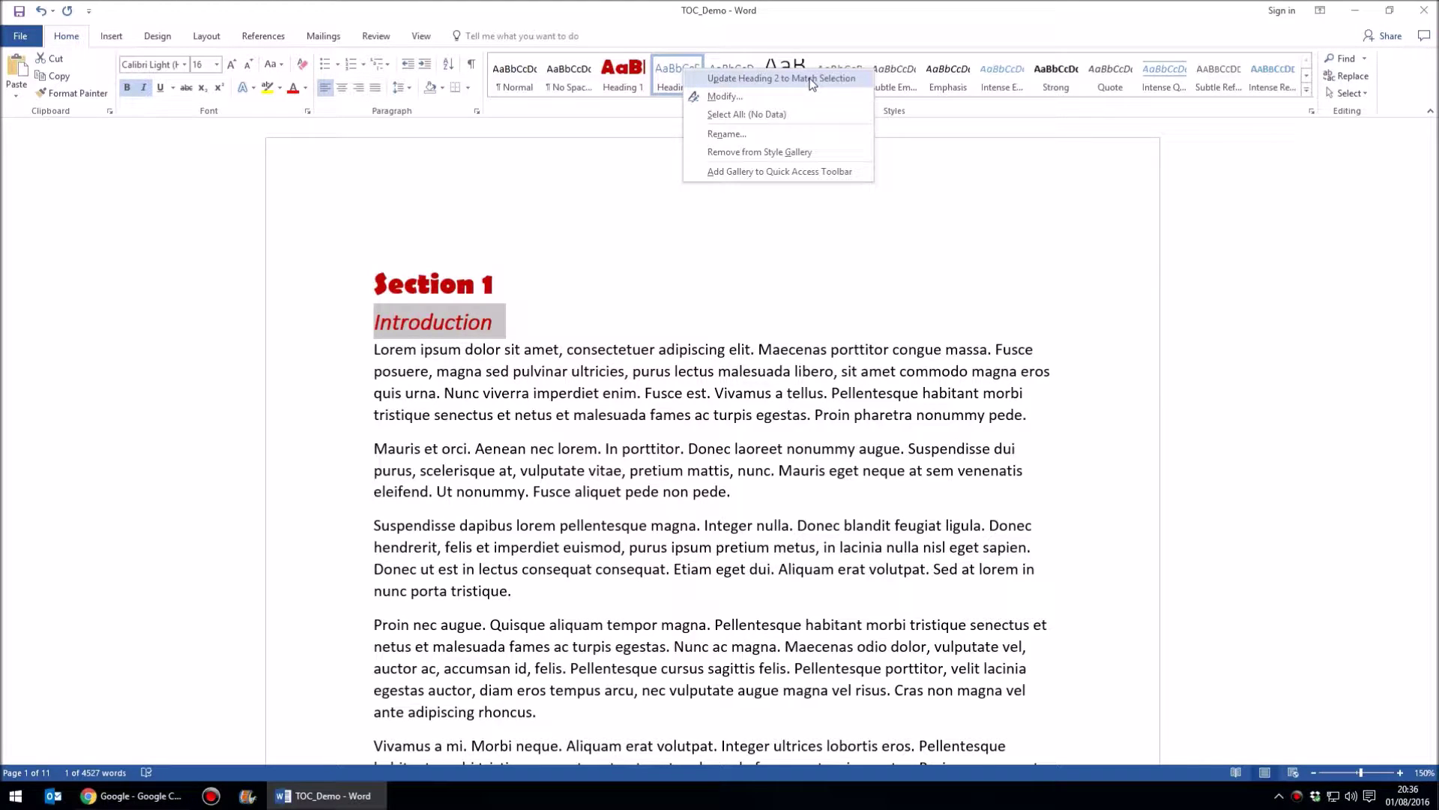
left_click(811, 80)
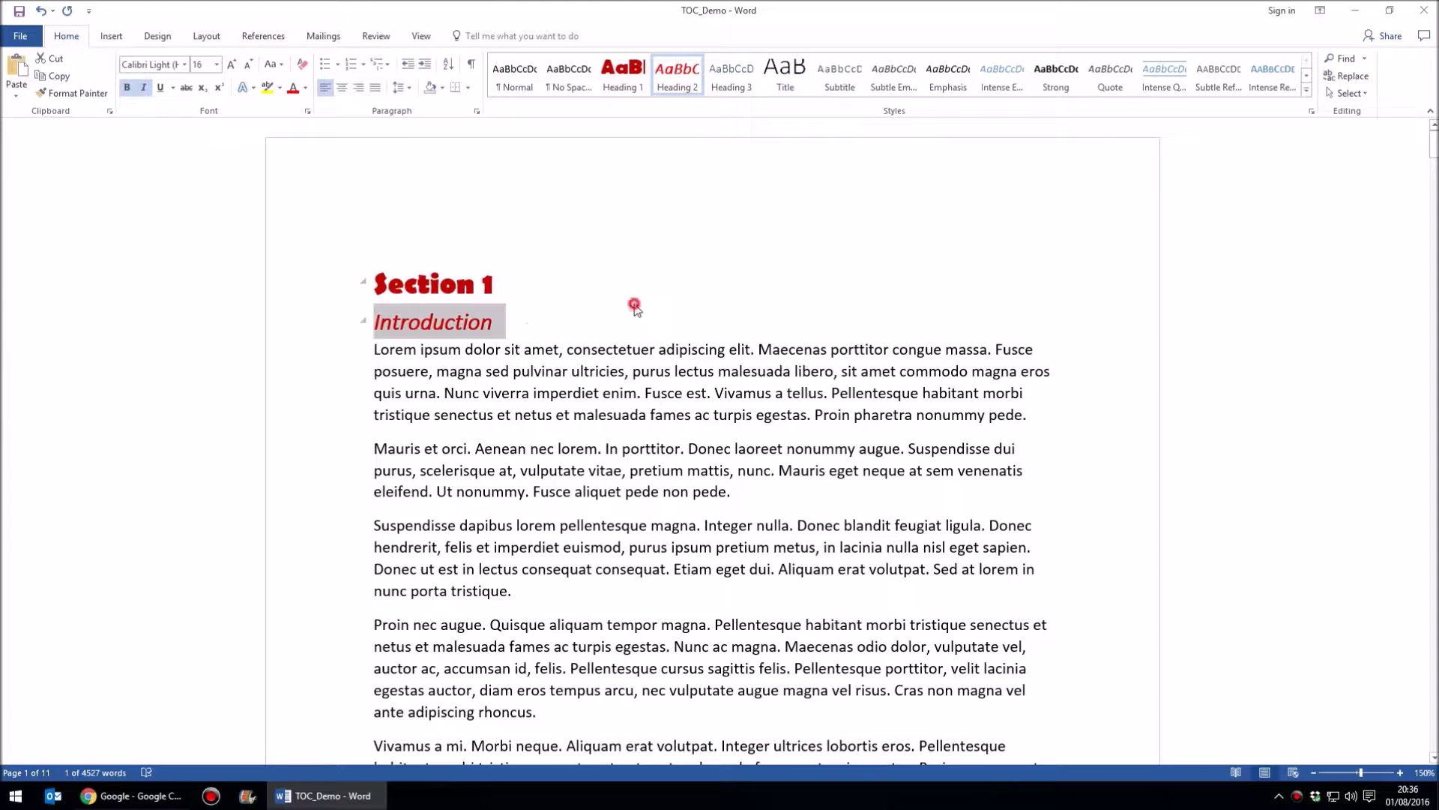
left_click(634, 304)
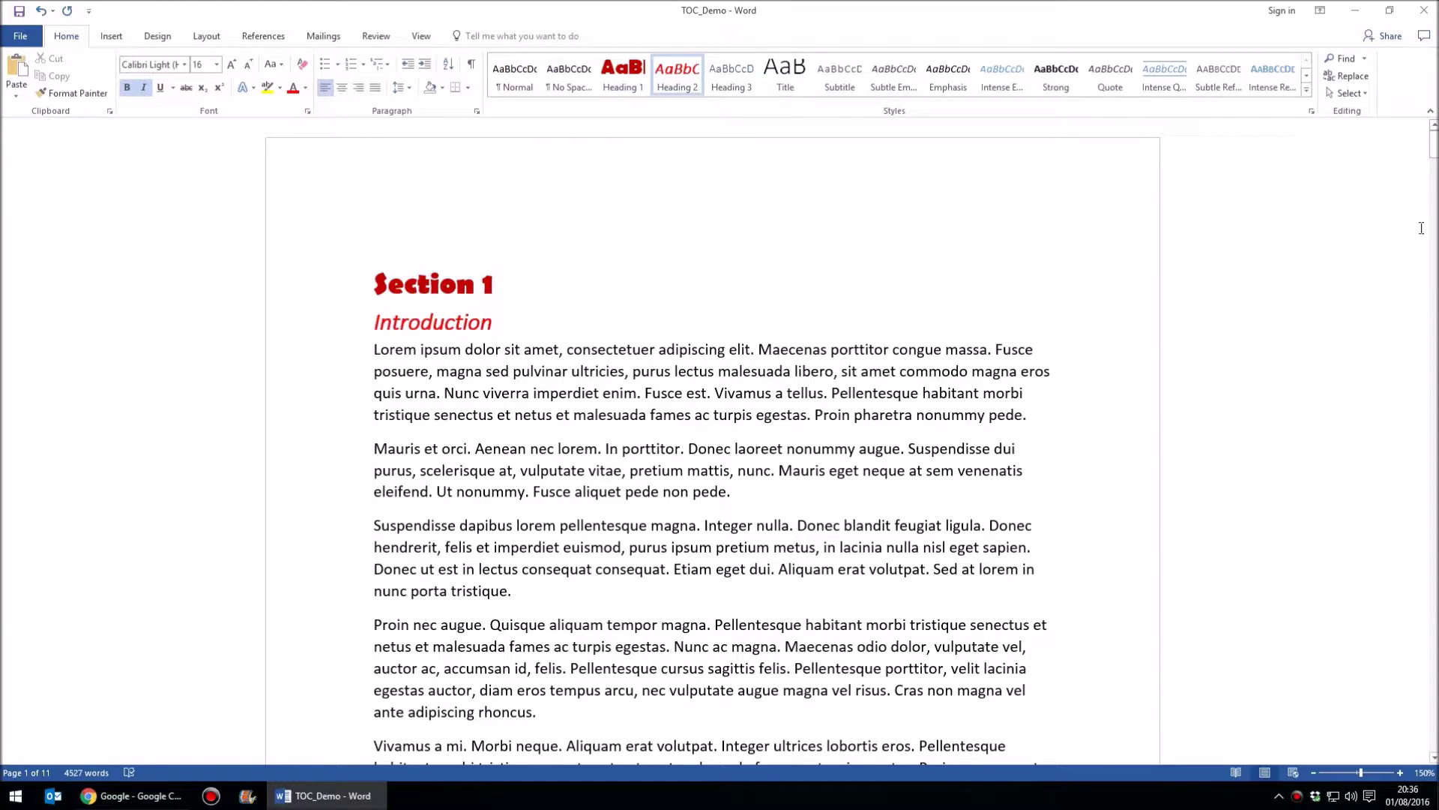
- Scroll back to the document's top and place the cursor at the start of Section 1
scroll(1130, 250, "down", 6)
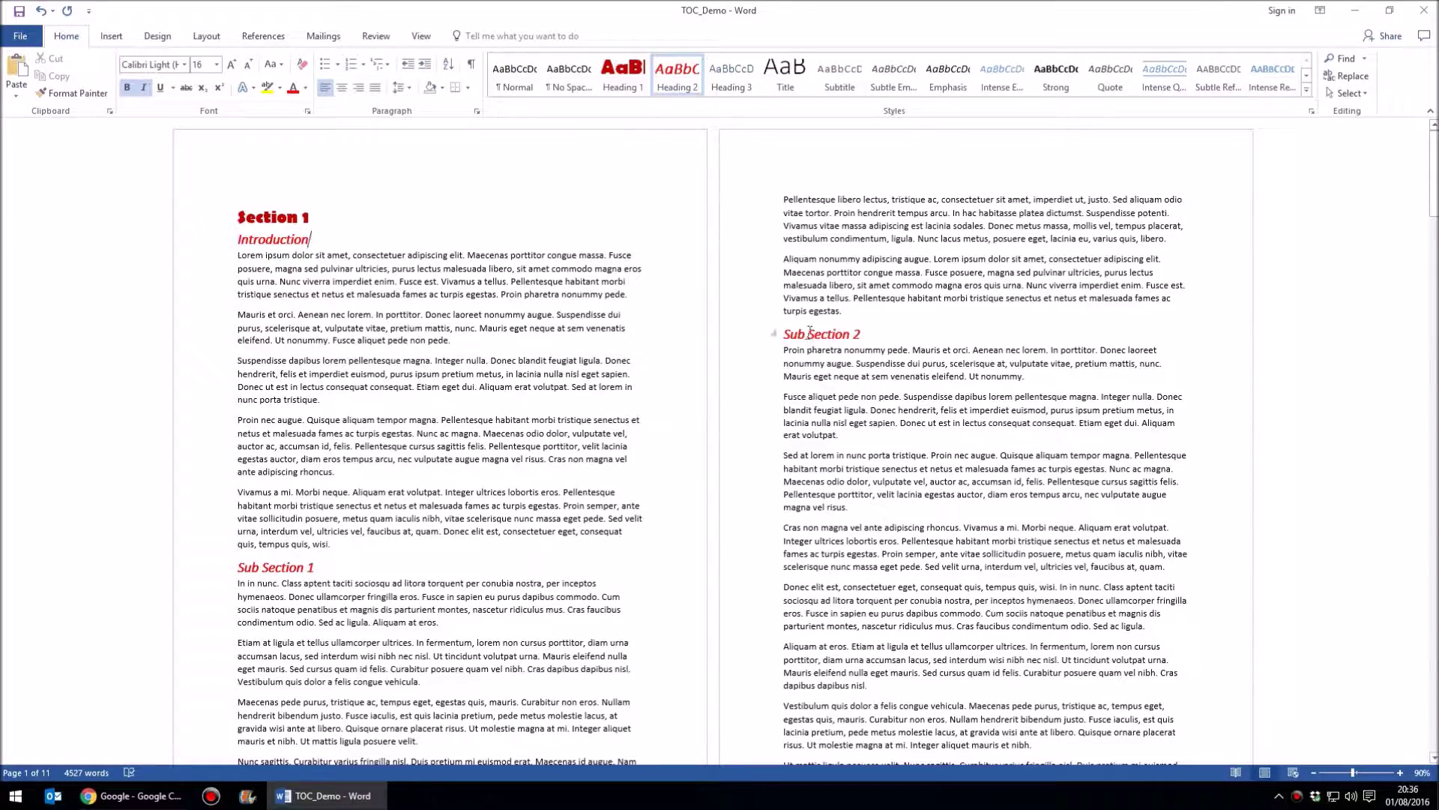
scroll(811, 333, "down", 8)
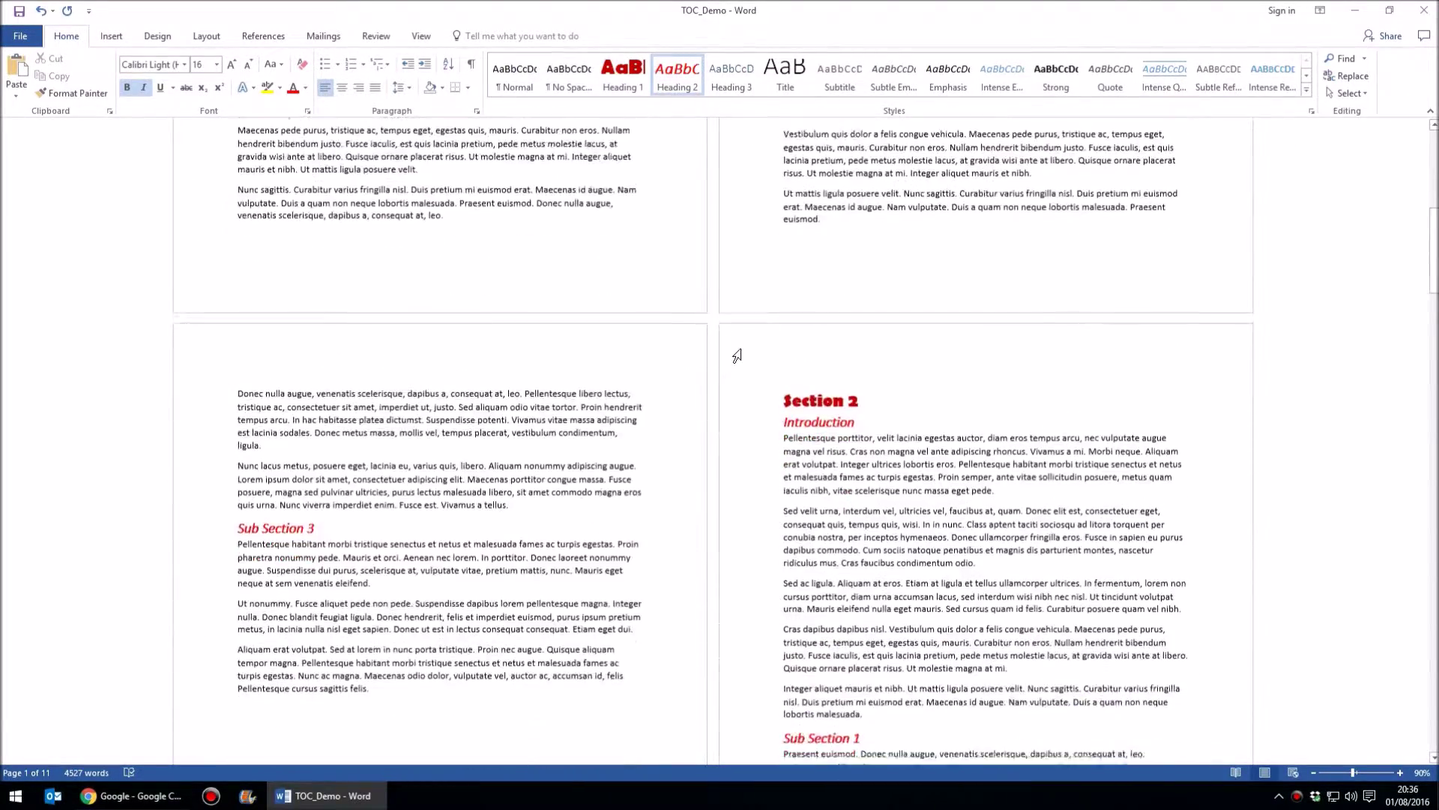
scroll(737, 356, "down", 3)
left_click_drag(1434, 318, 1434, 171)
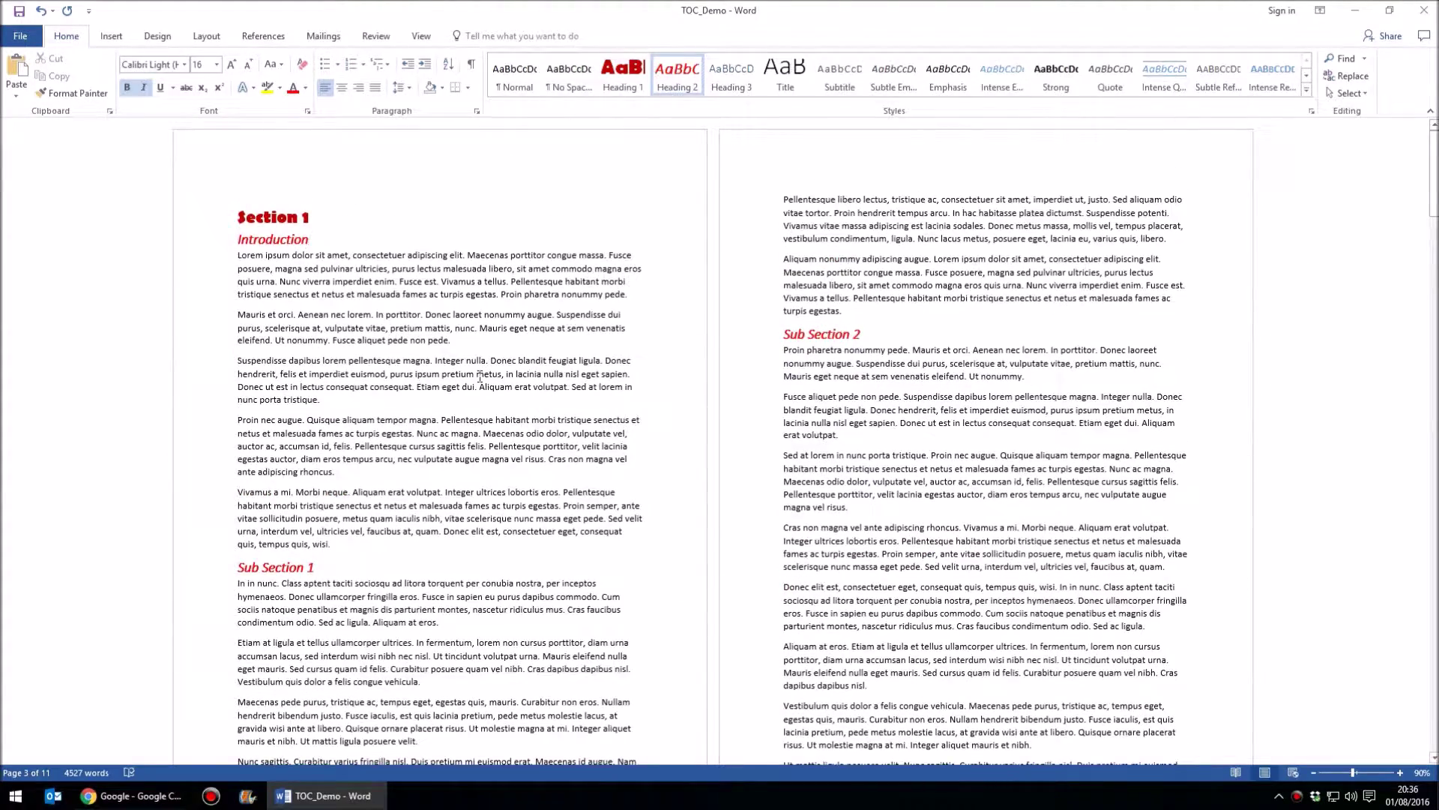
scroll(379, 379, "up", 1, "ctrl")
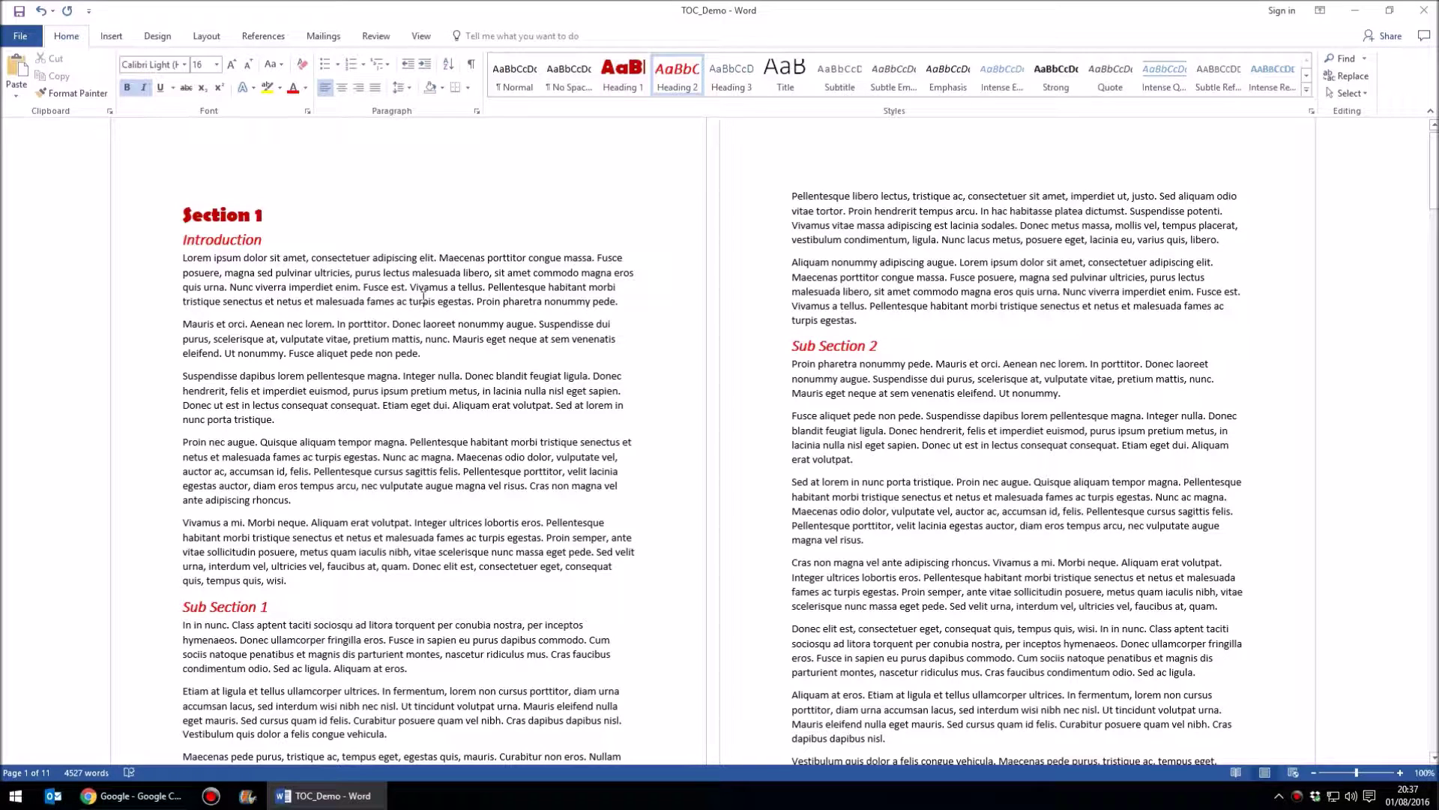
scroll(423, 299, "up", 1)
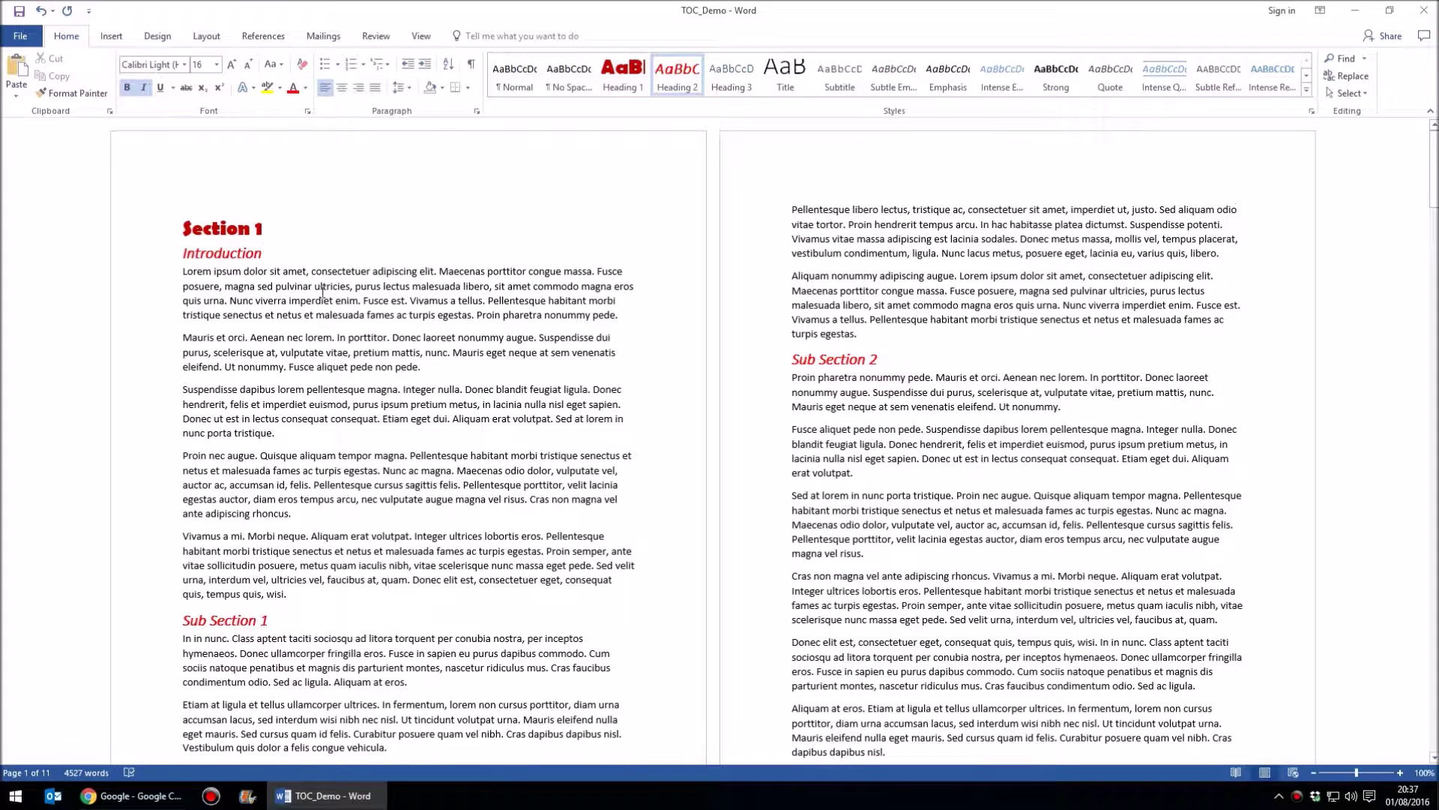
left_click(186, 227)
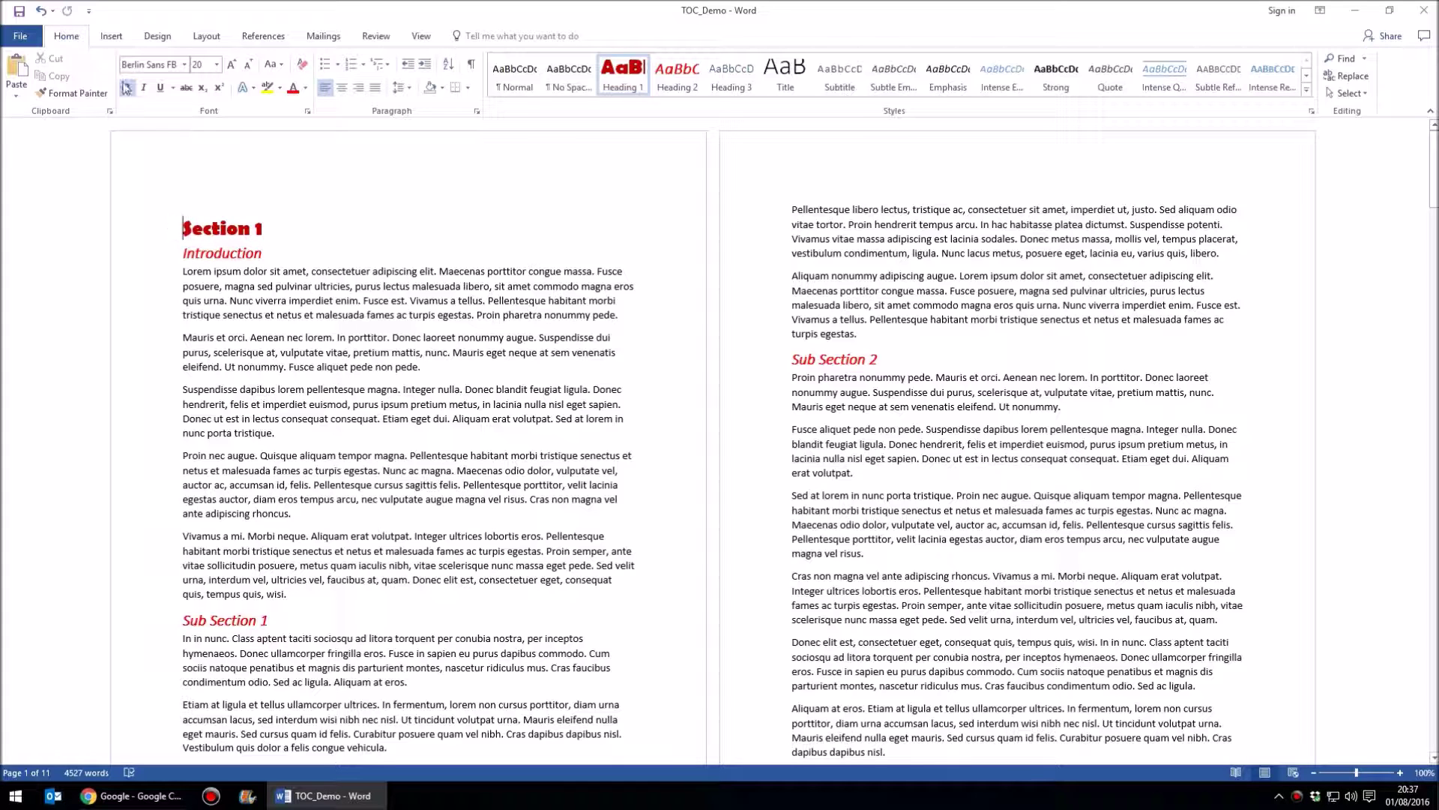
- Insert a page break before Section 1 to create a blank first page
left_click(111, 39)
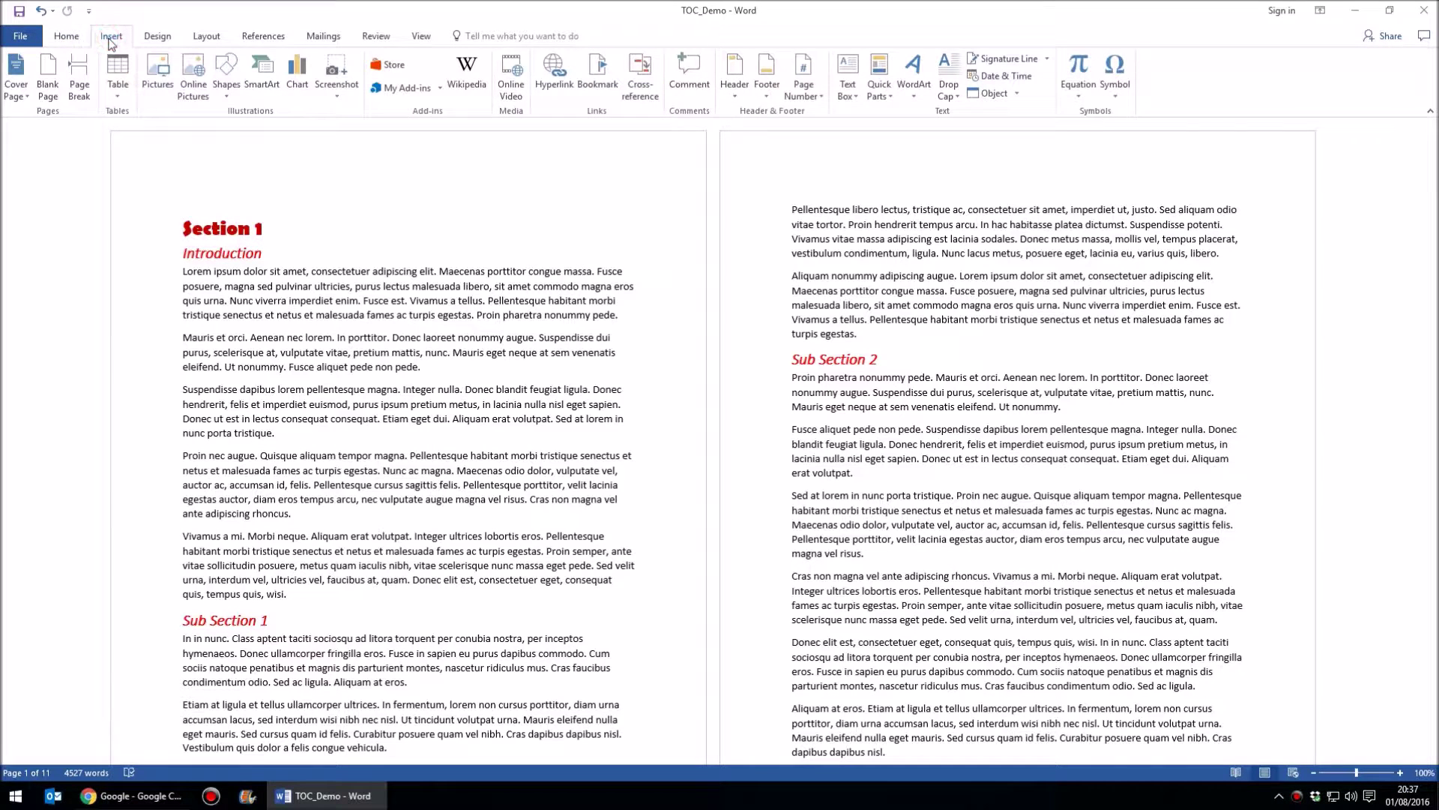
left_click(77, 72)
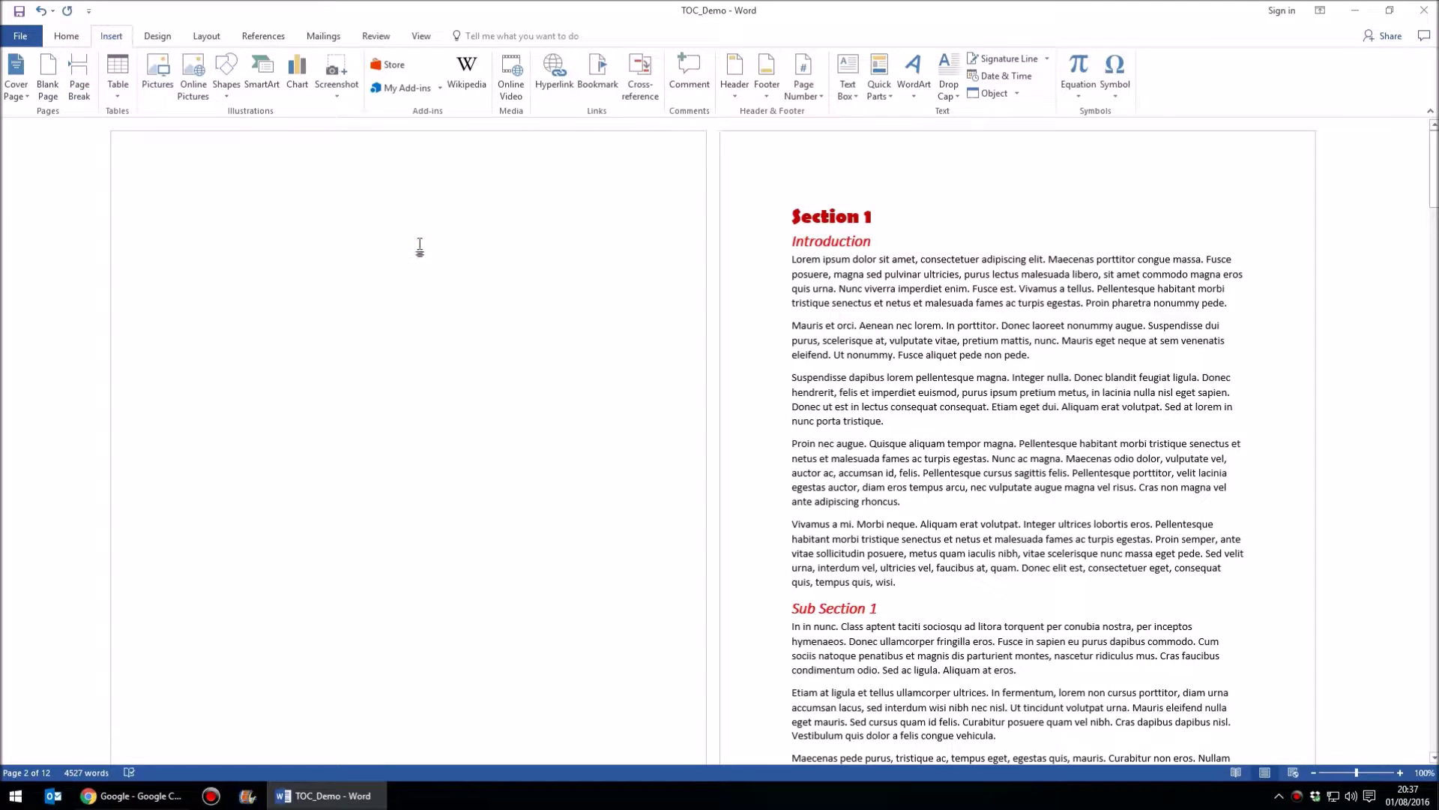
left_click(197, 218)
left_click(67, 36)
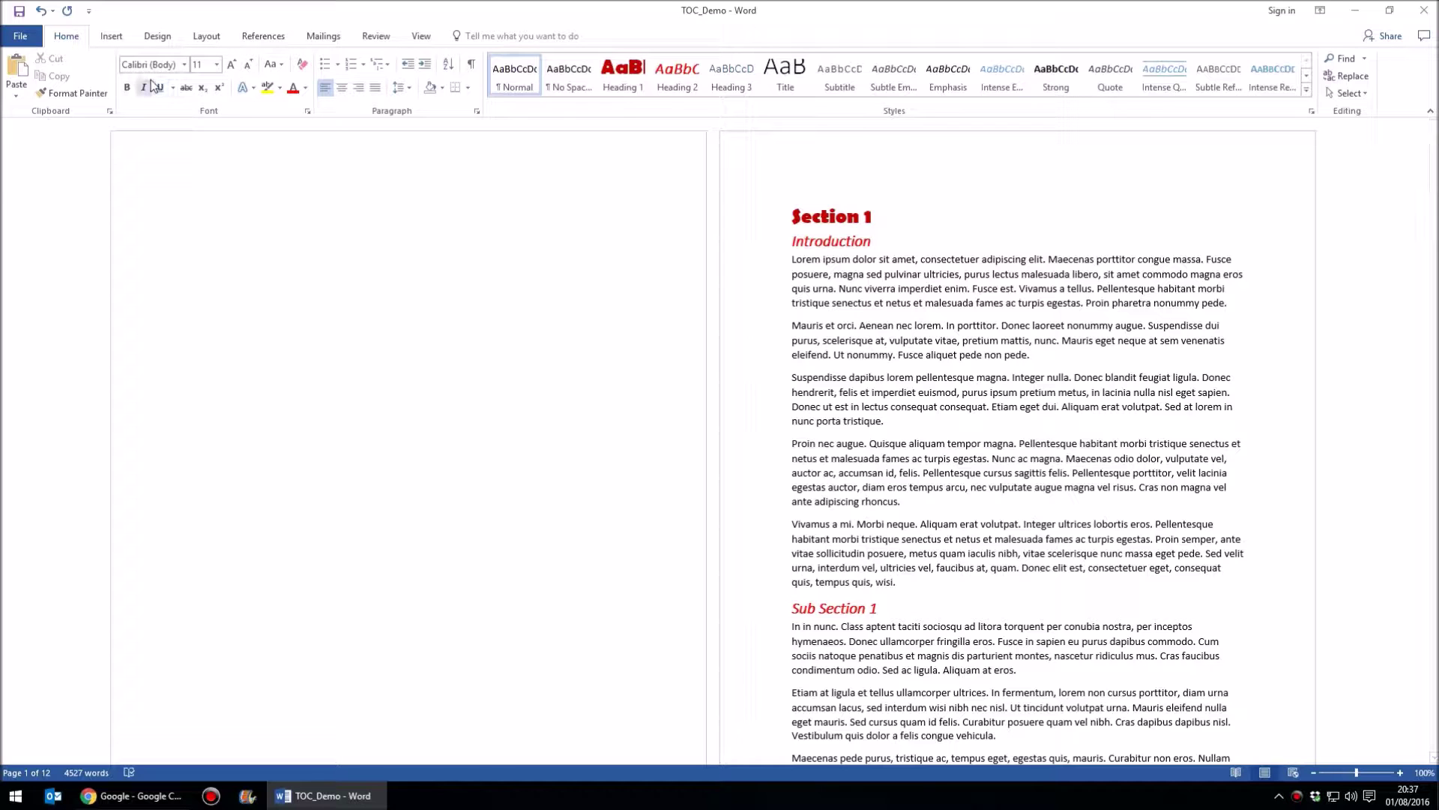
- Insert Automatic Table 2 from References > Table of Contents on the blank first page
left_click(197, 45)
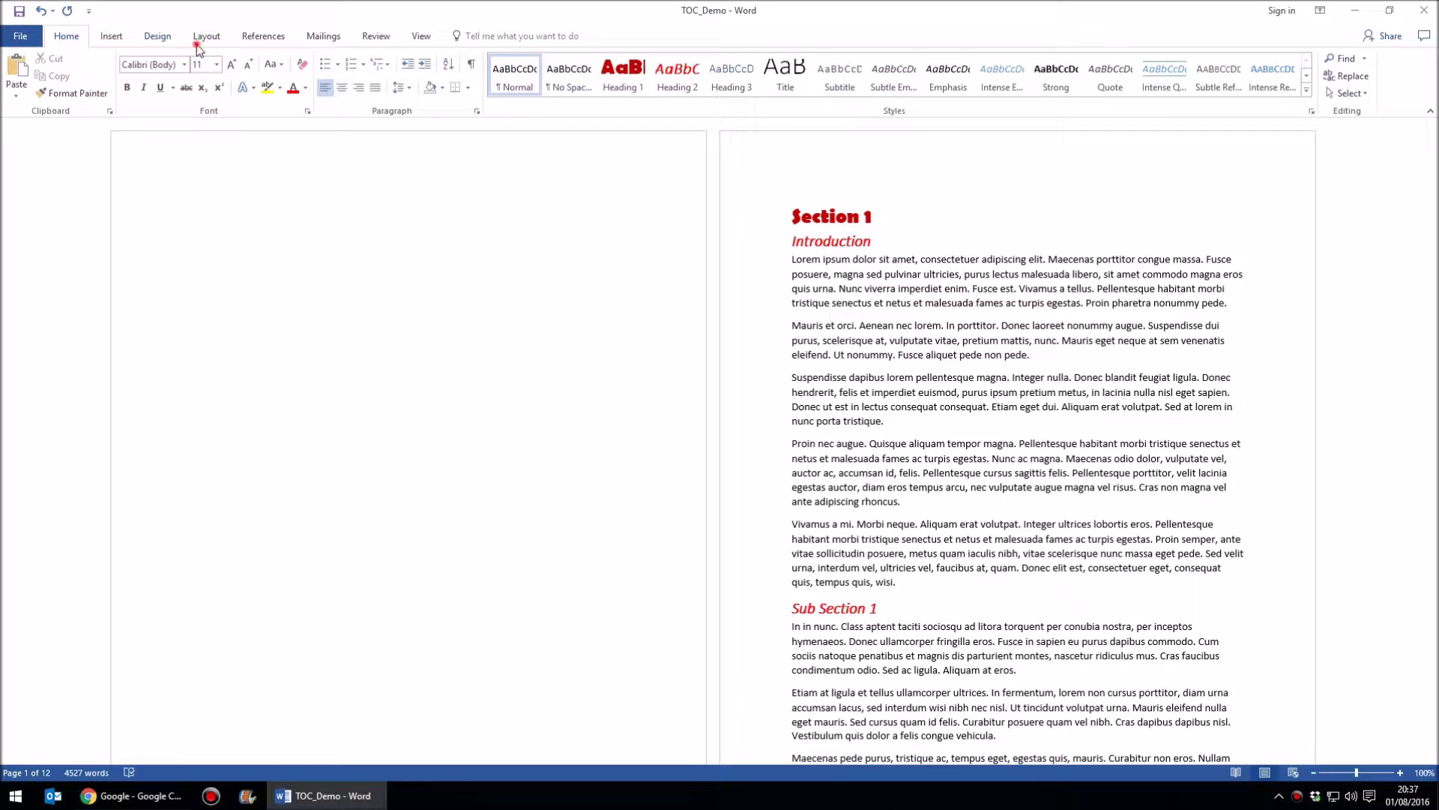
left_click(255, 35)
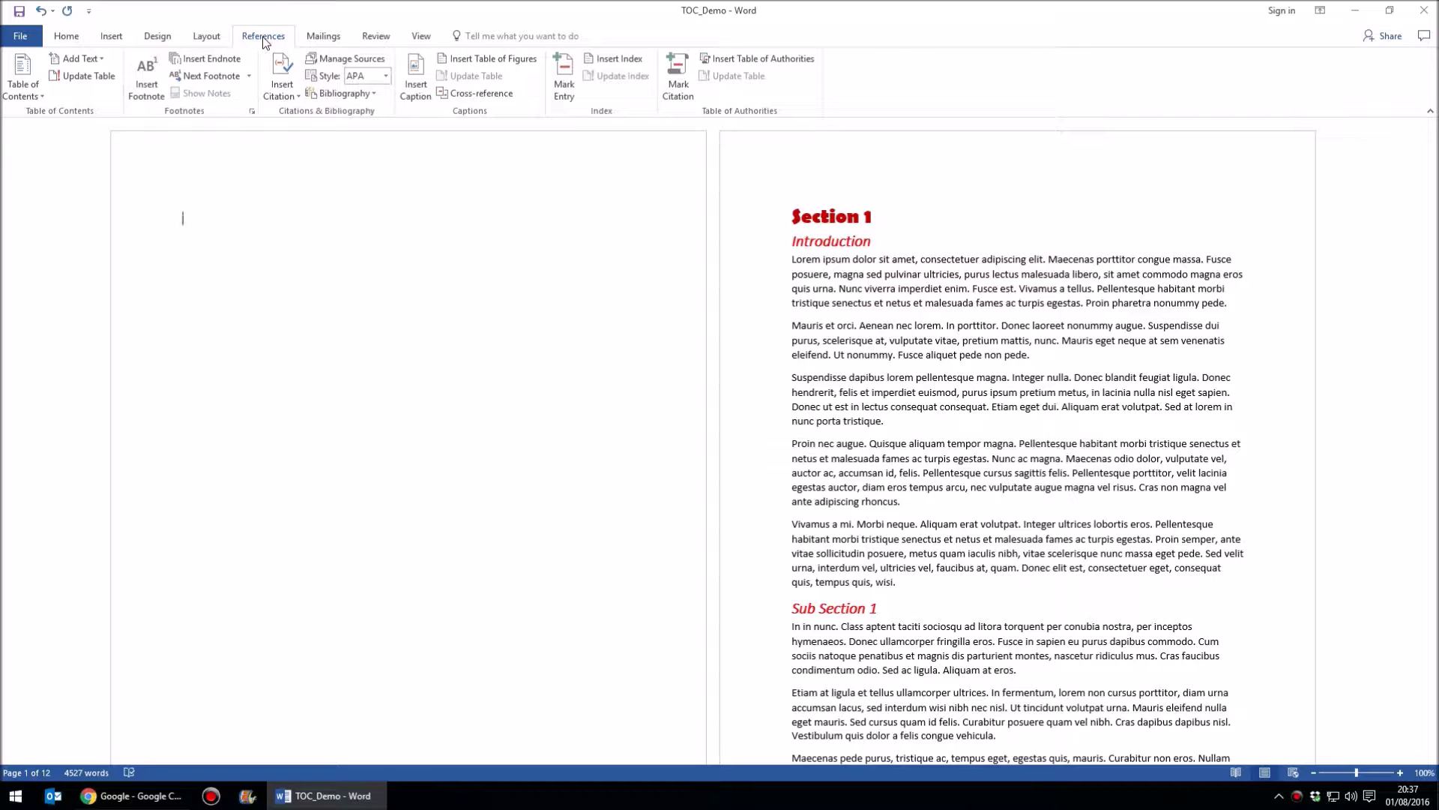
left_click(24, 84)
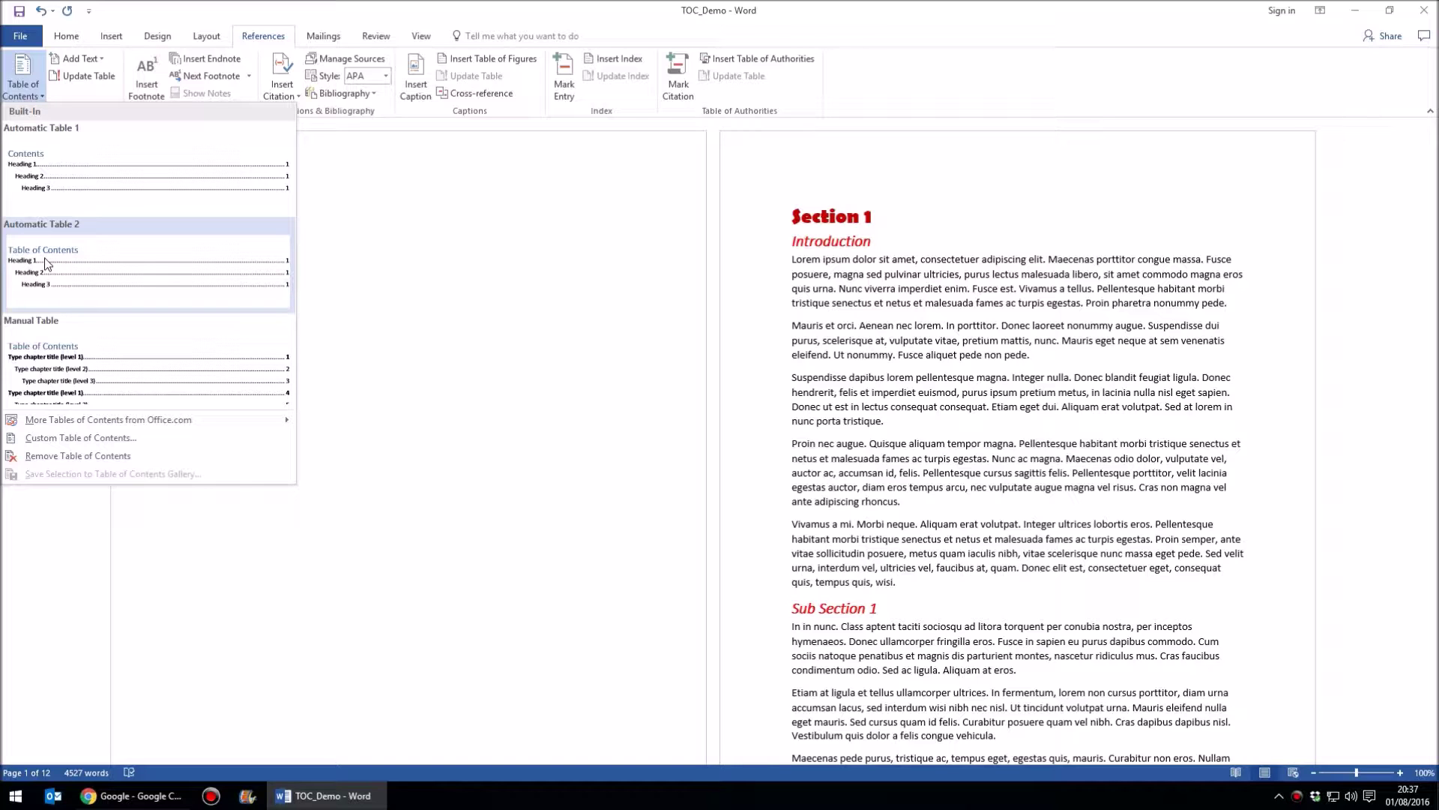
left_click(82, 272)
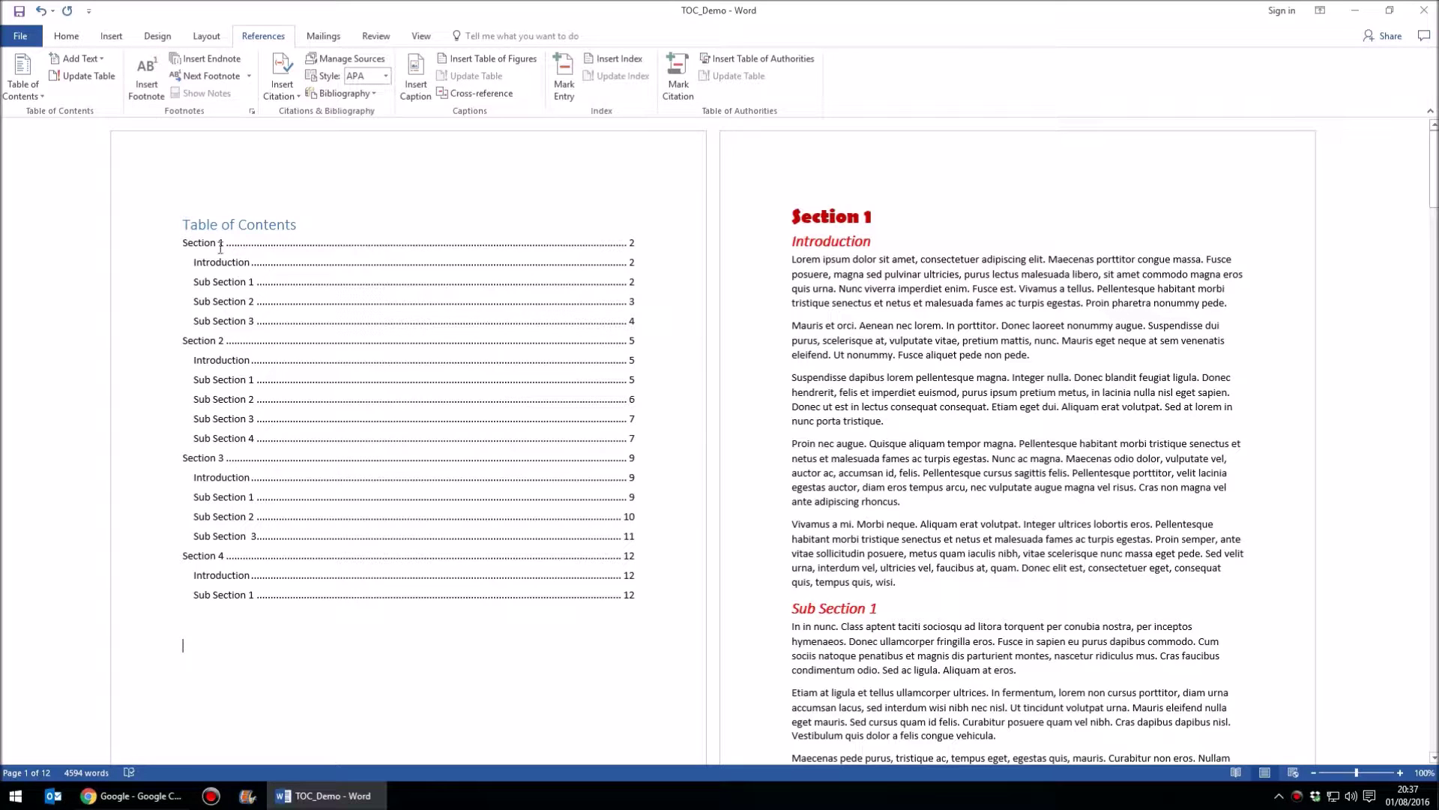
triple_click(264, 222)
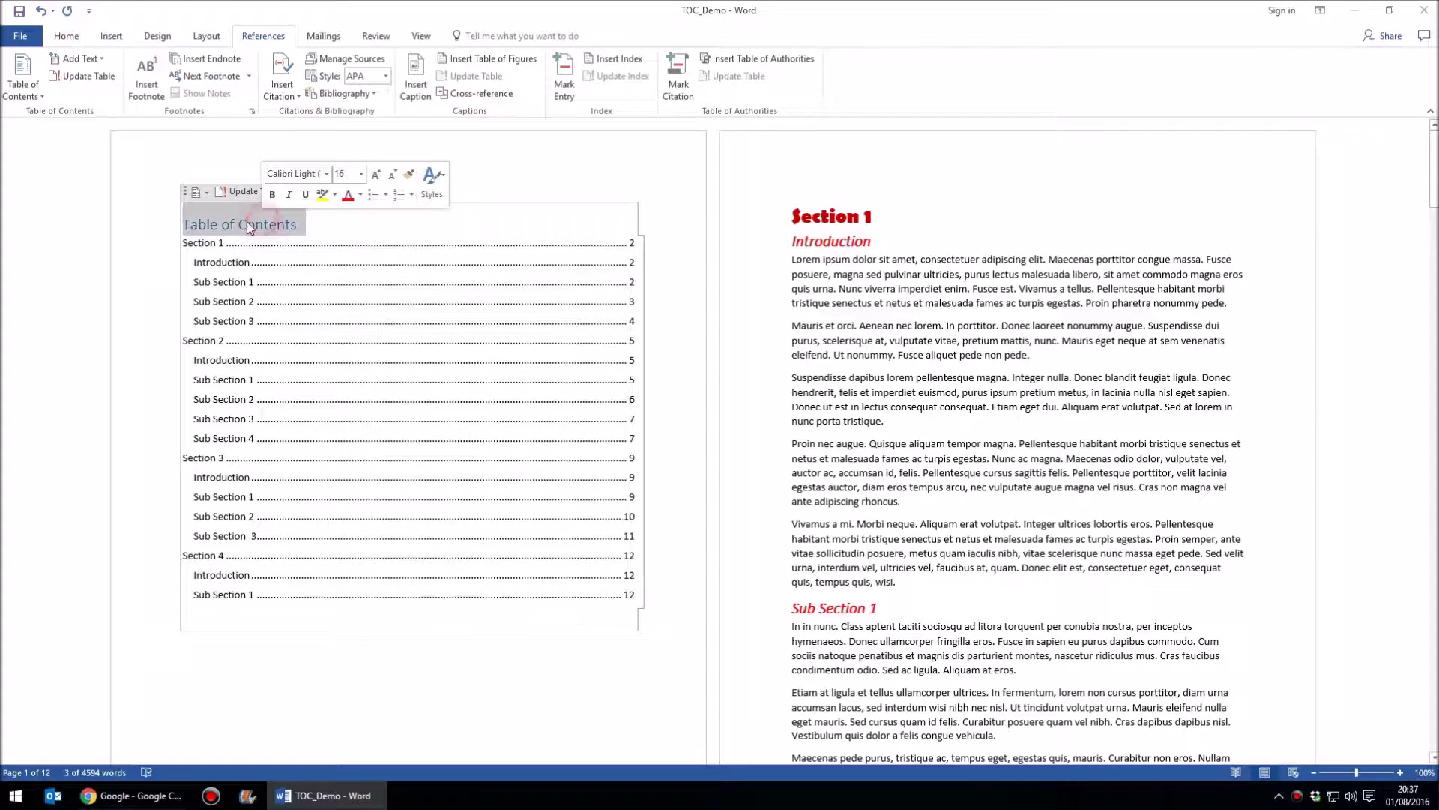
- Apply the red Heading 1 style to the Table of Contents title, then return to the body text
left_click(72, 35)
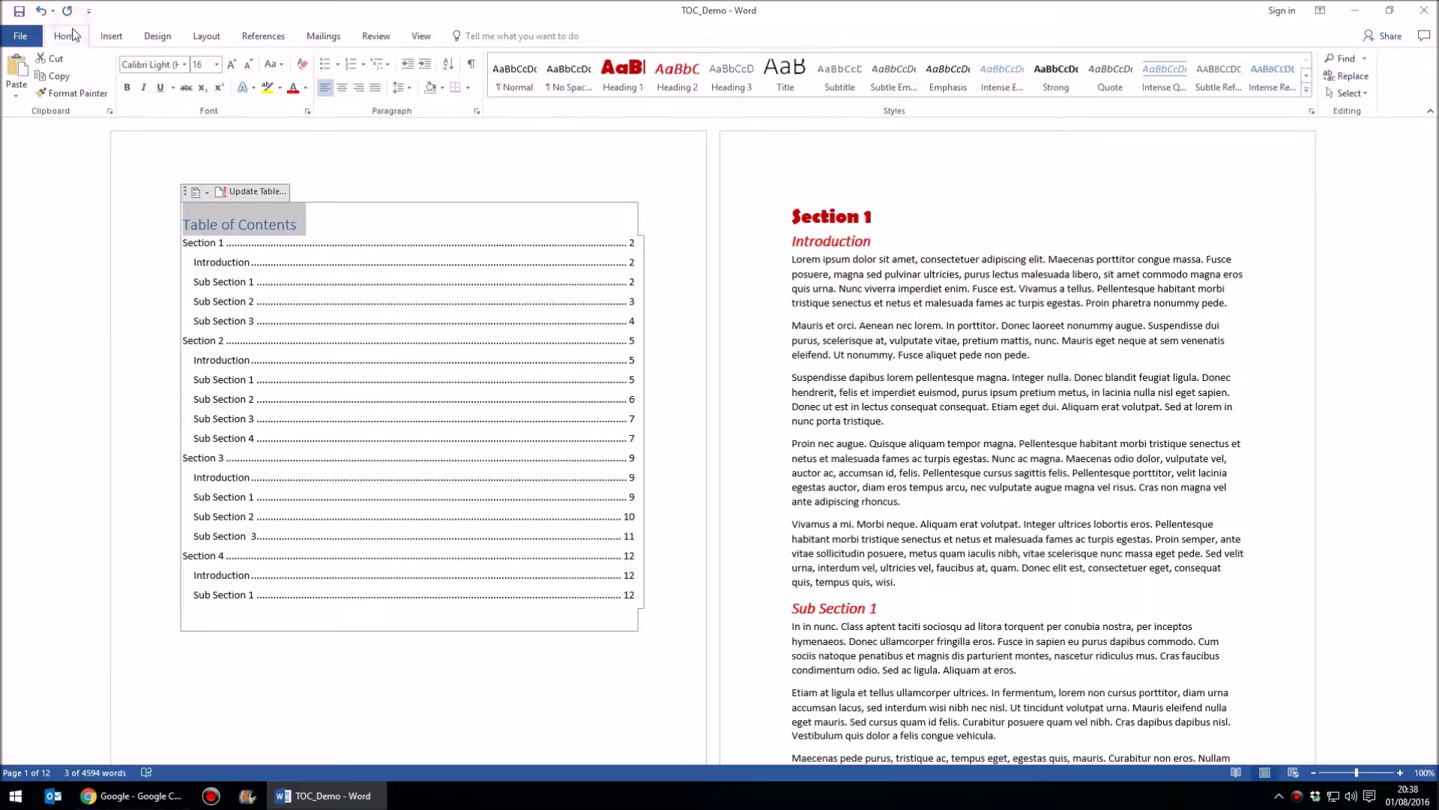
left_click(622, 75)
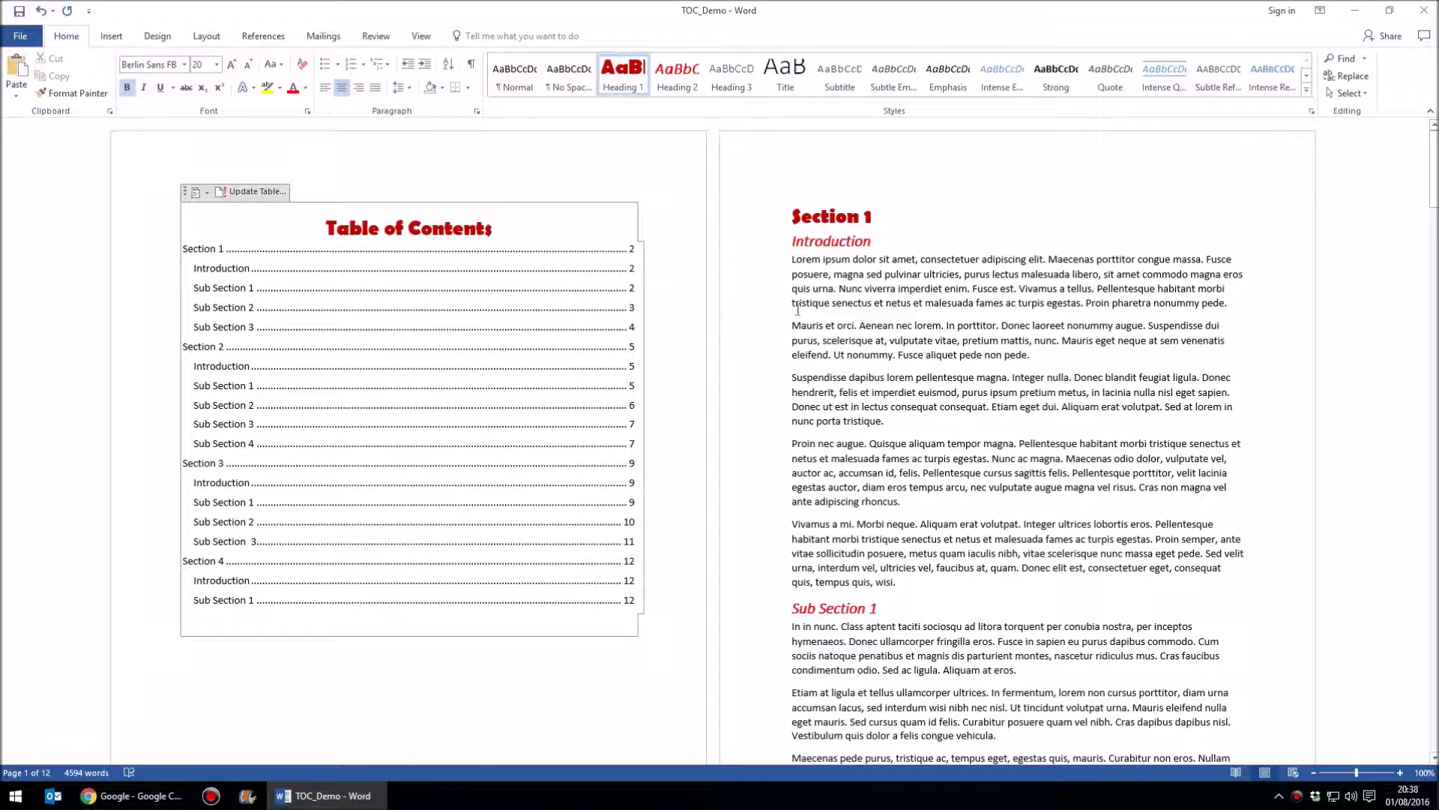
left_click(957, 306)
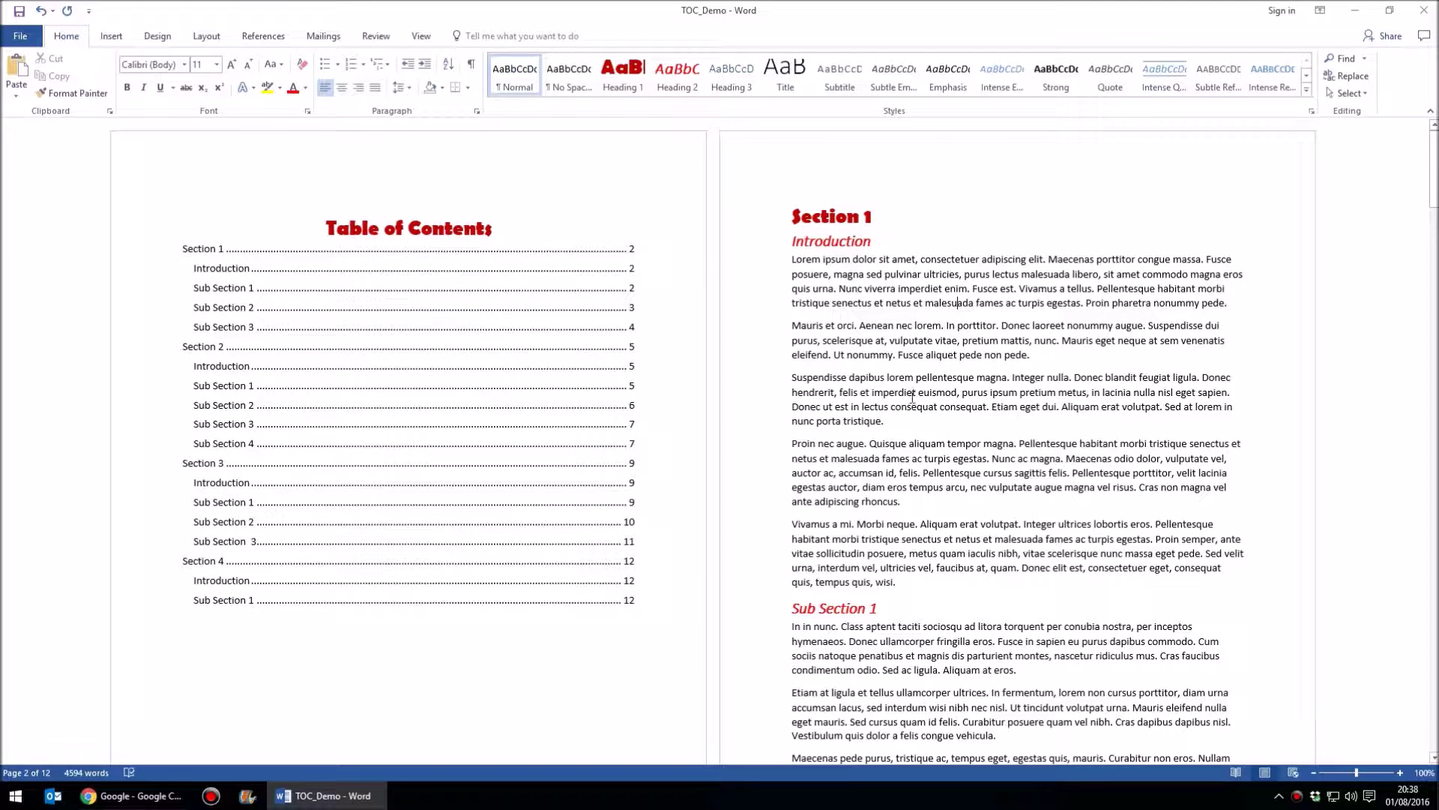
scroll(823, 425, "down", 7)
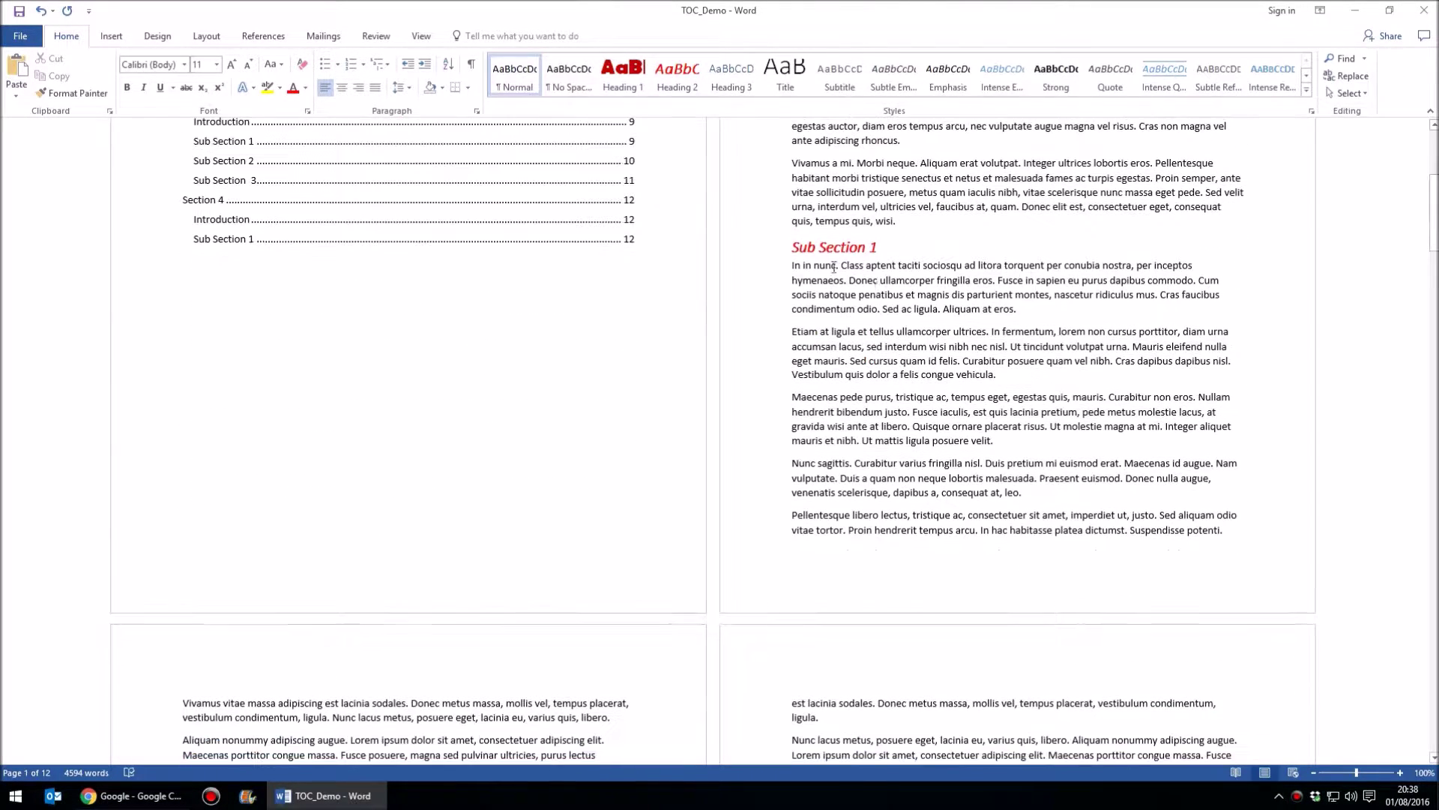
scroll(966, 357, "down", 3)
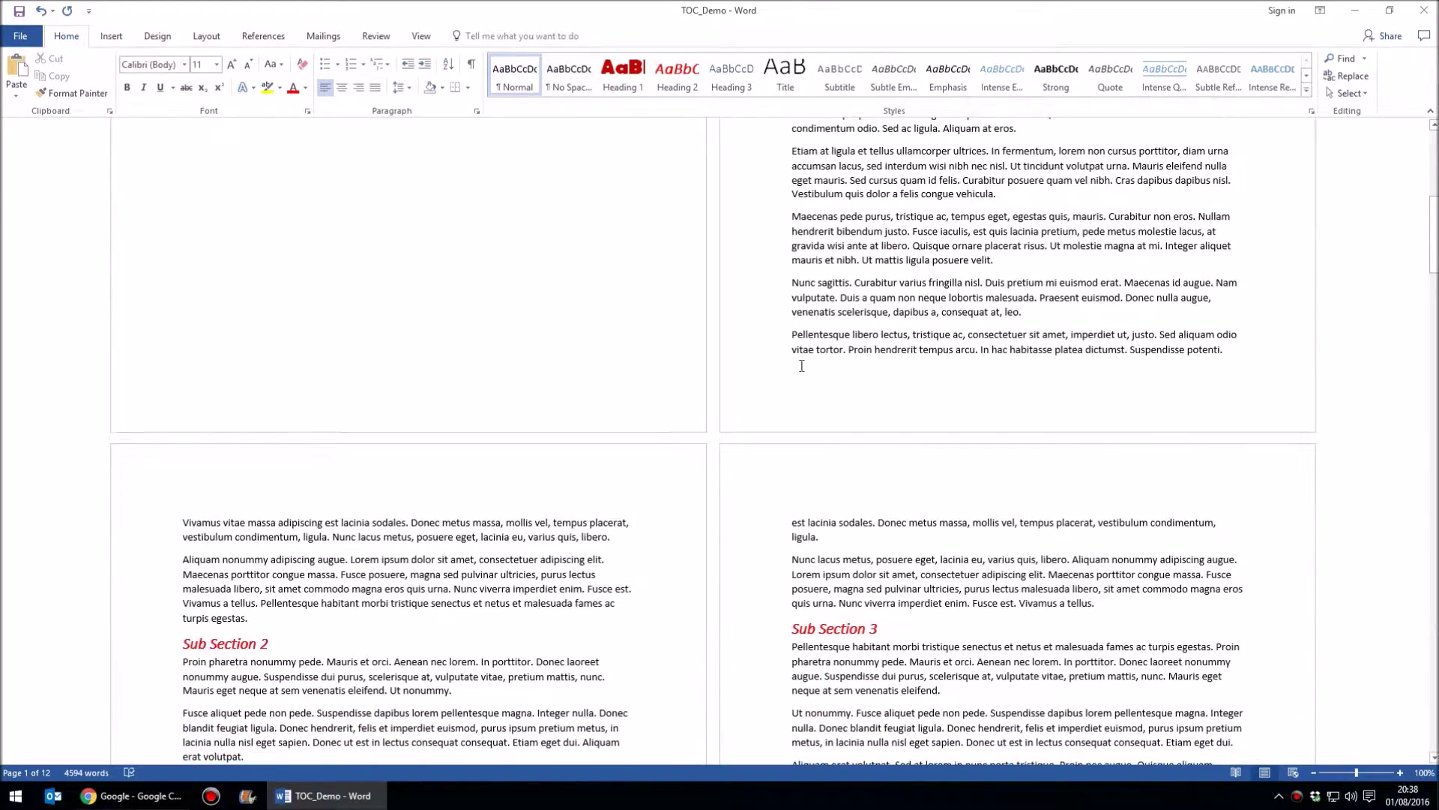
scroll(805, 394, "up", 8)
scroll(278, 328, "up", 2)
- Update the entire table of contents so Sections 1–4 show current page numbers 2 through 12
left_click(341, 226)
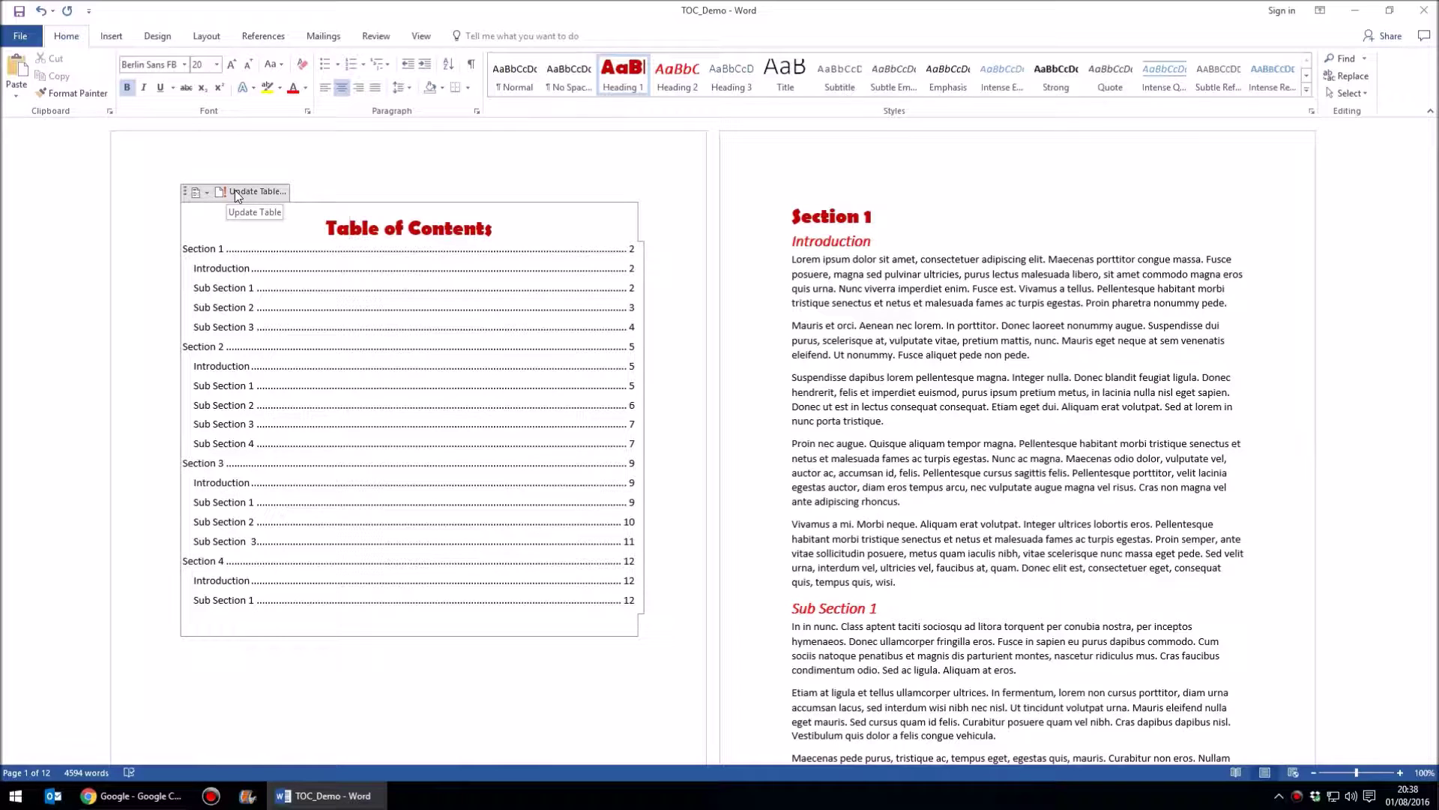
left_click(235, 193)
left_click(729, 419)
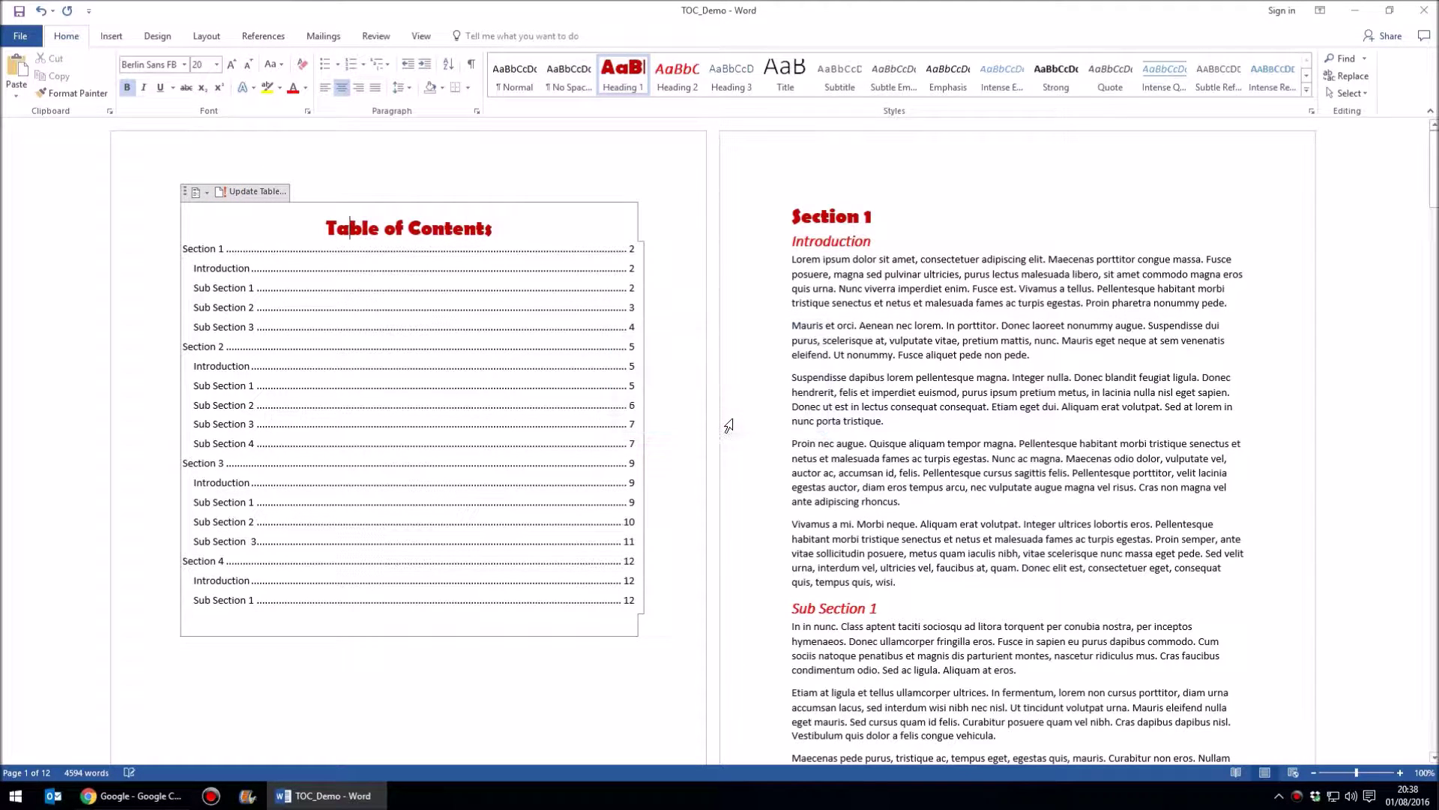
left_click(935, 304)
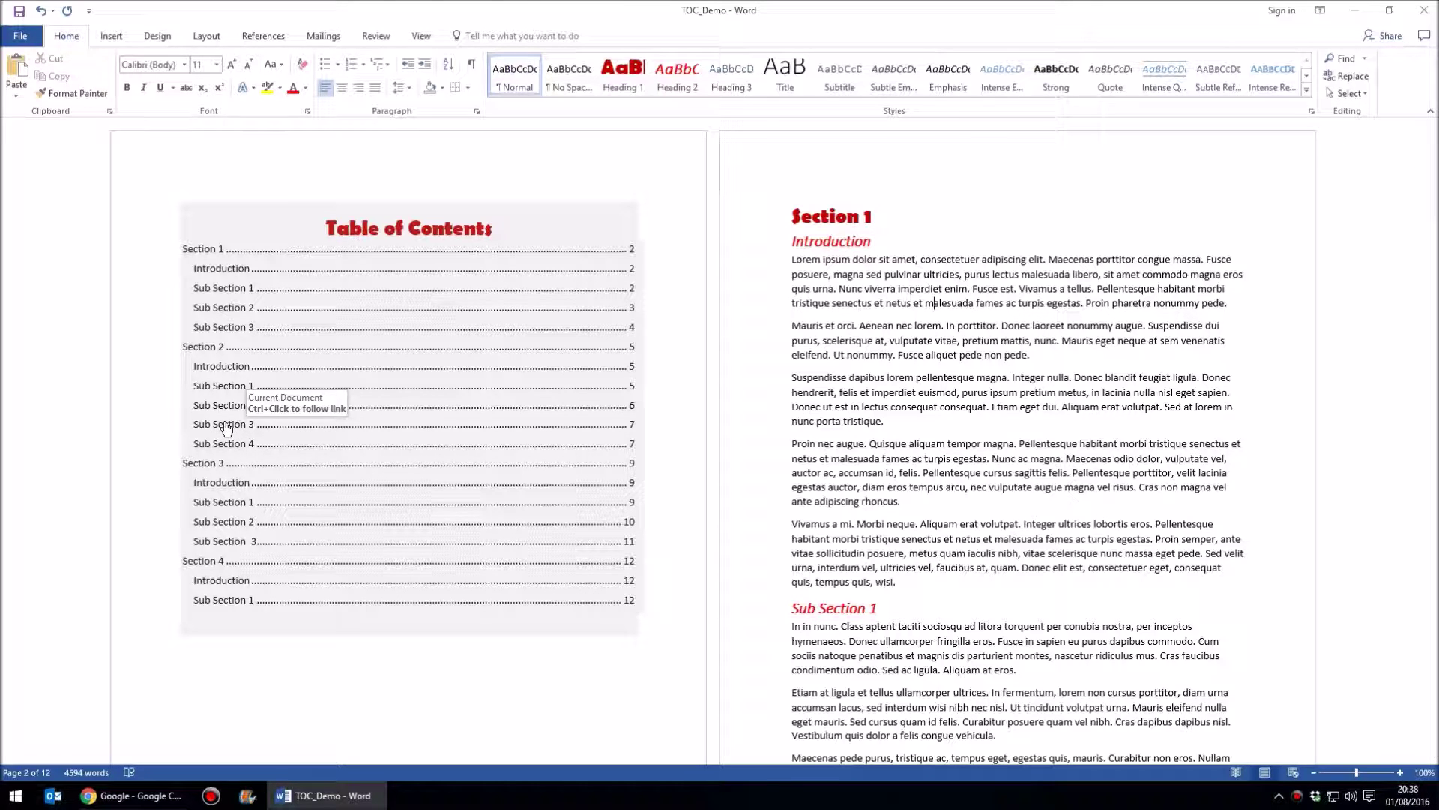
left_click(226, 424, "ctrl")
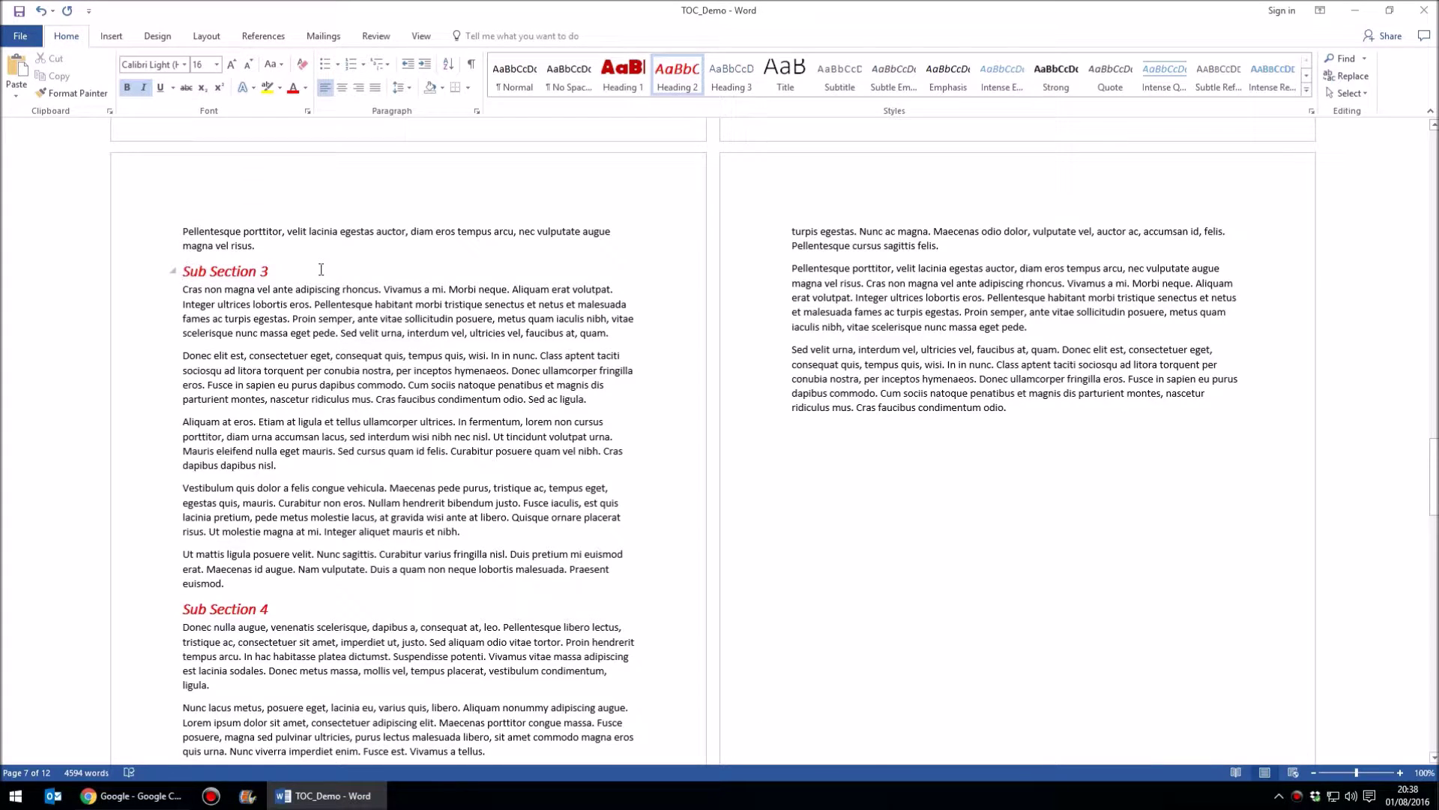
key("ctrl+Home")
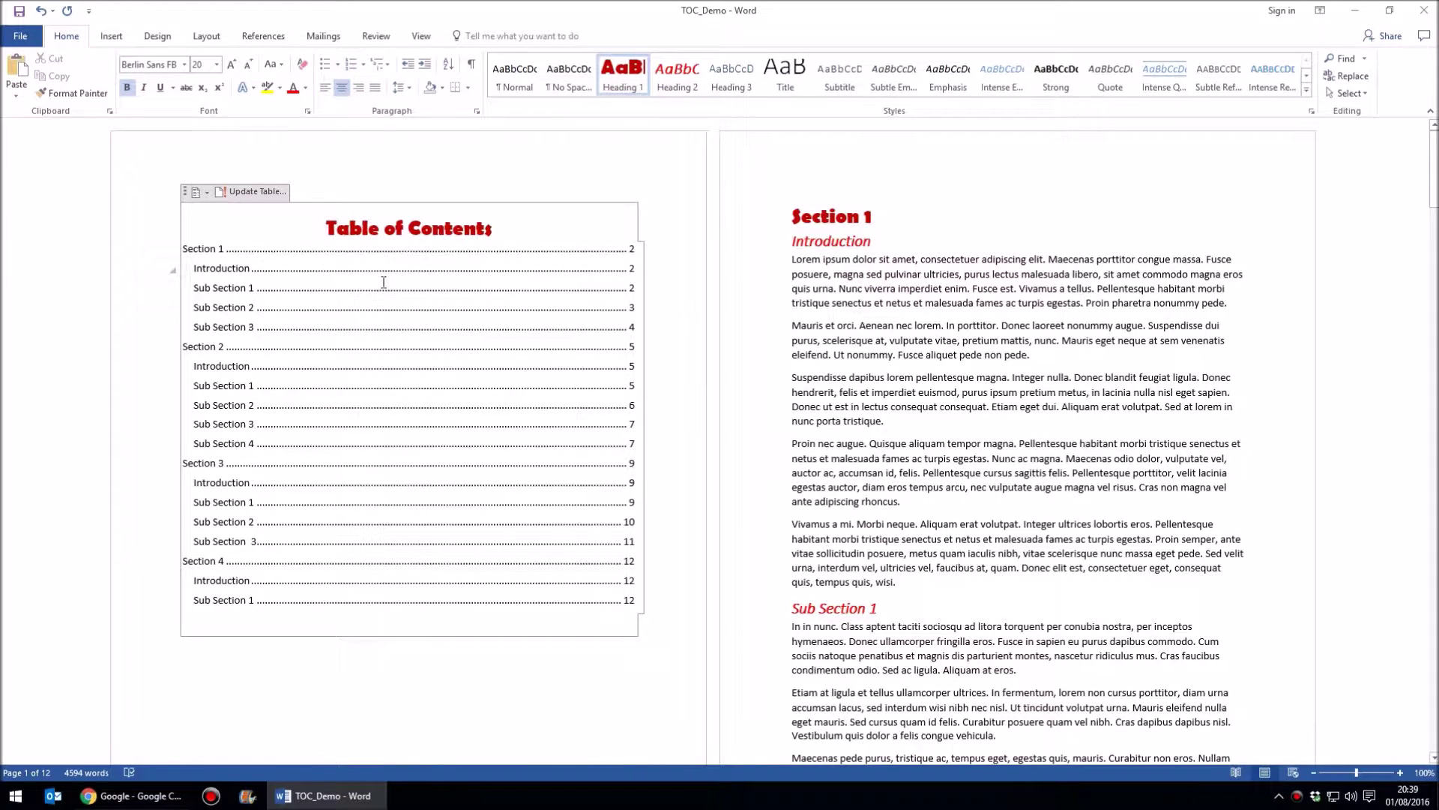
left_click(1002, 306)
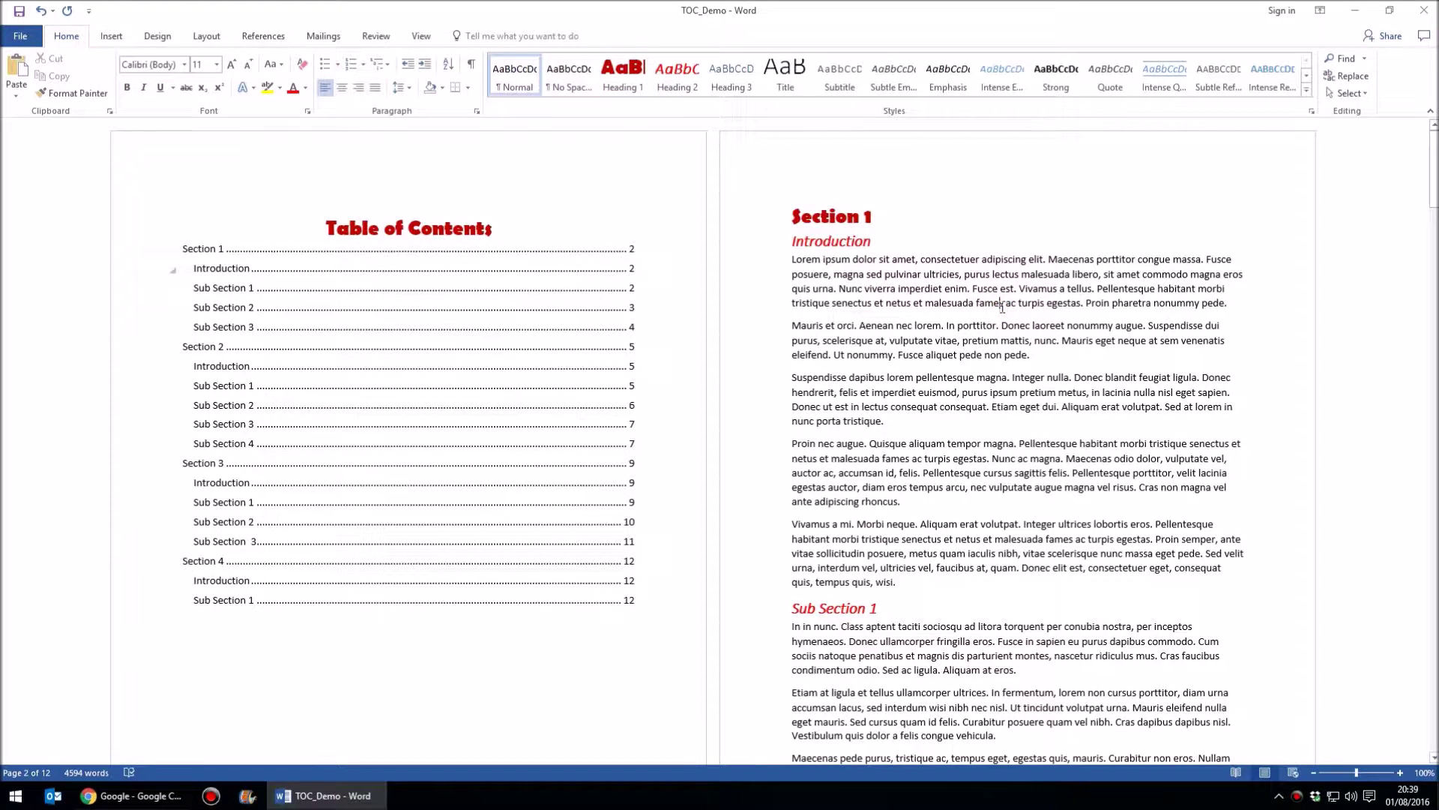